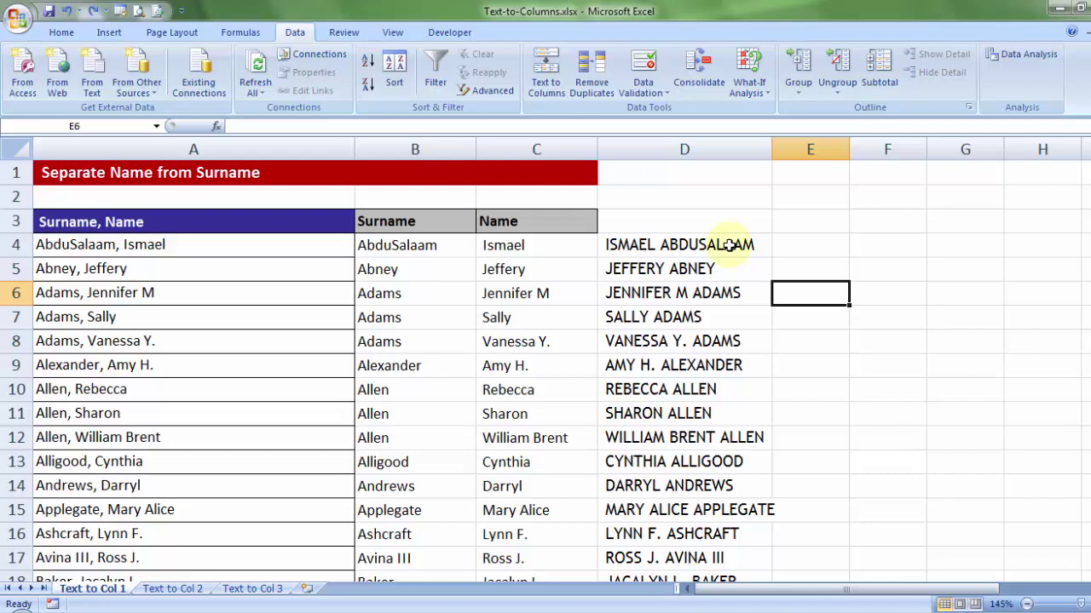
Step: Open the Text to Col 2 sheet and look over the combined Fixed Assets entries in column A
click(183, 592)
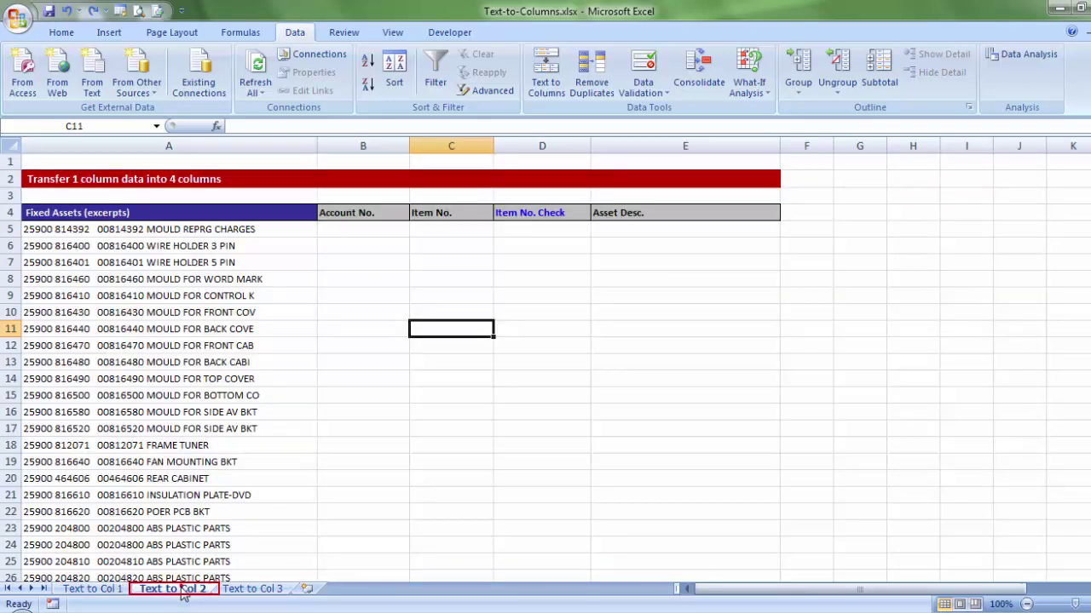
click(220, 266)
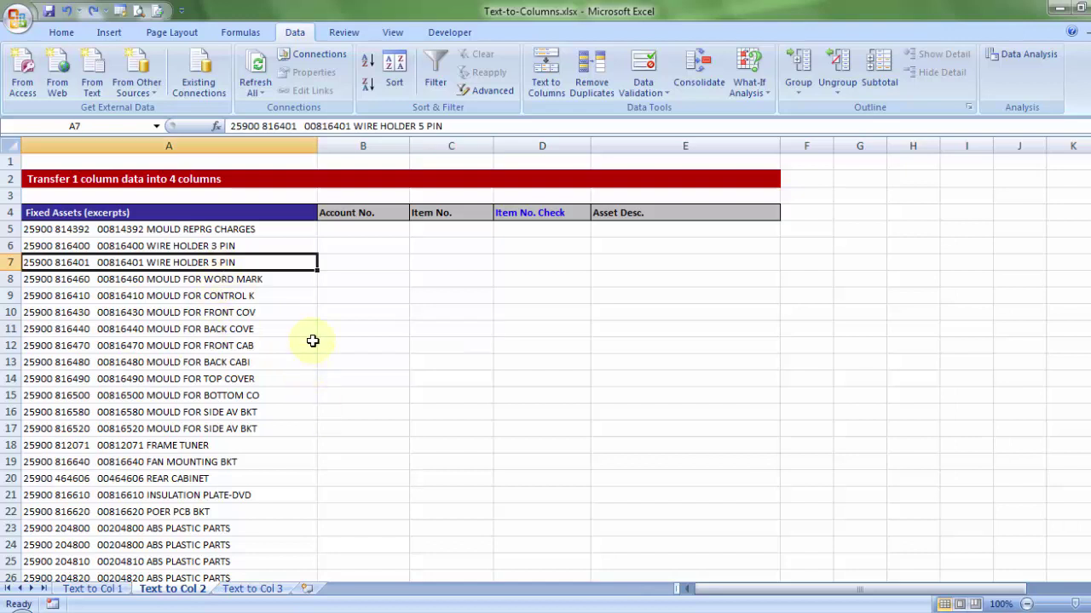
drag(125, 232, 110, 535)
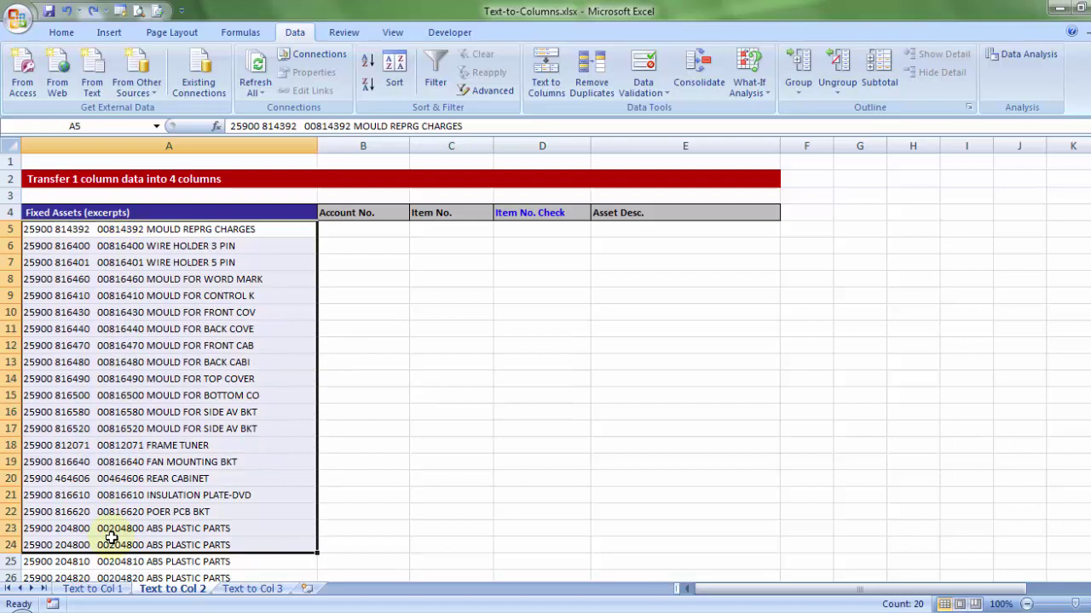
click(128, 281)
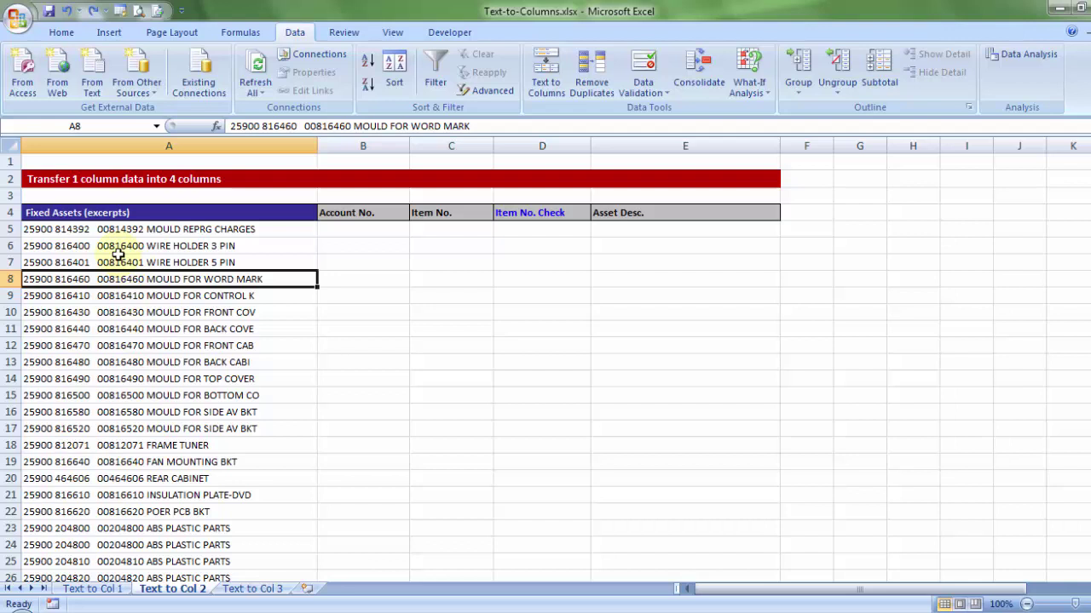
Step: Examine the four parts of the entry in A5: account number, item number, repeated item number and asset description
click(42, 230)
double_click(50, 228)
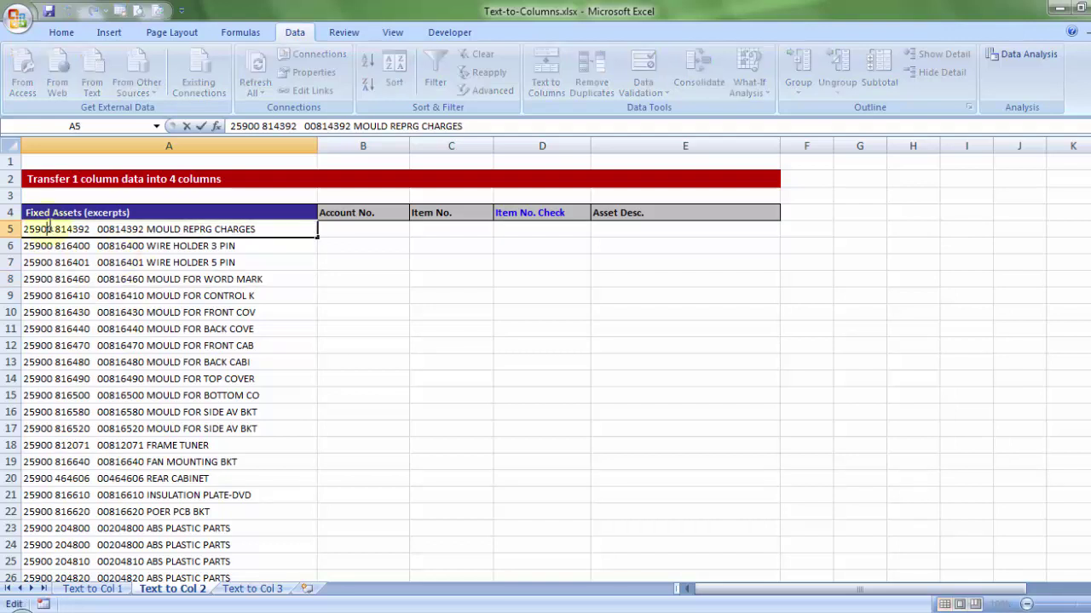
drag(52, 226, 25, 230)
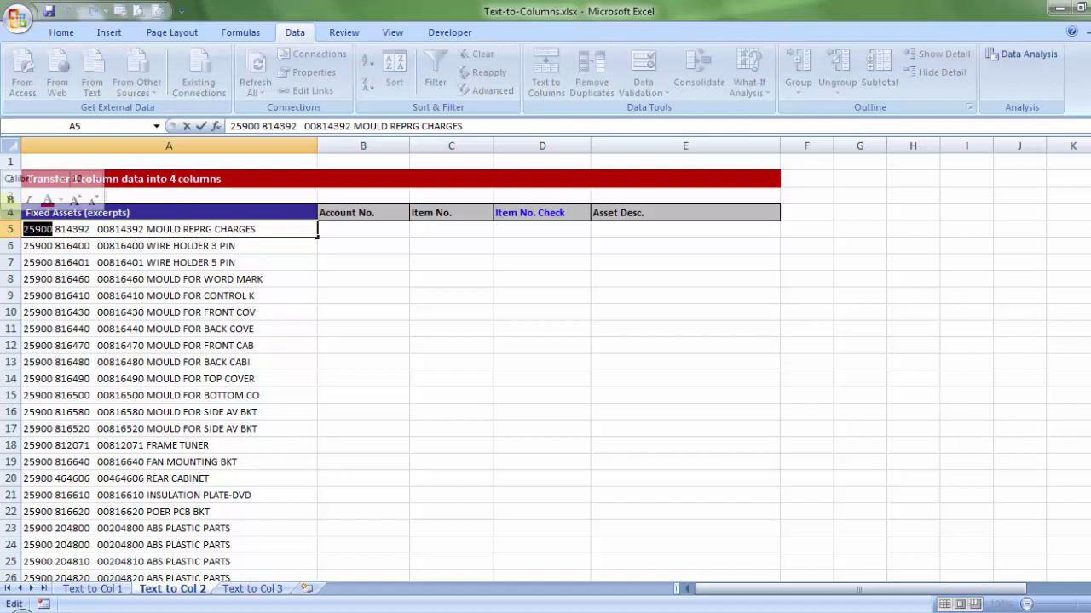
click(64, 255)
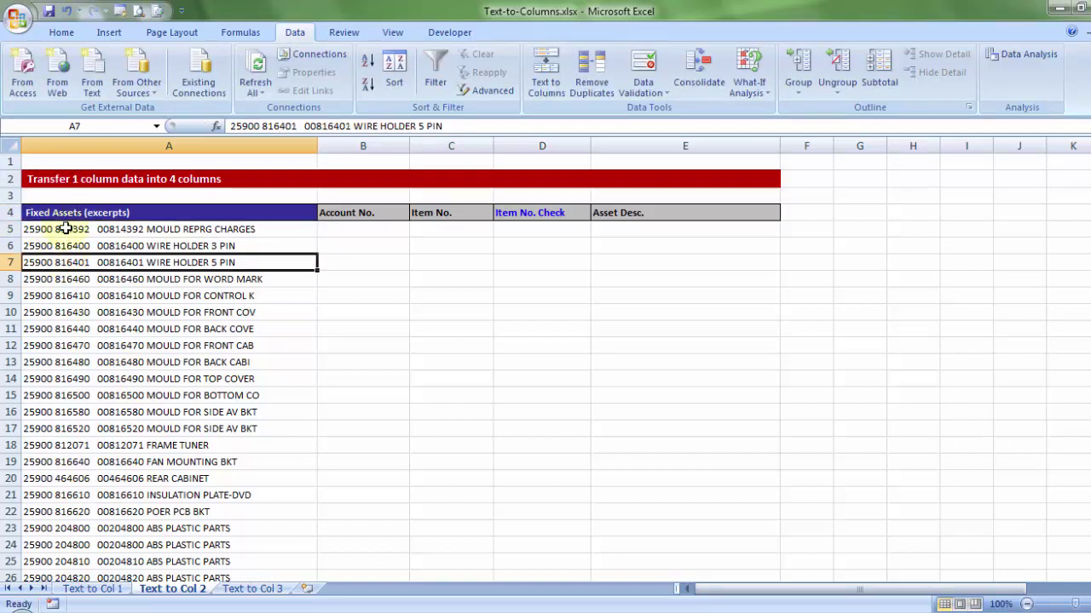
double_click(57, 226)
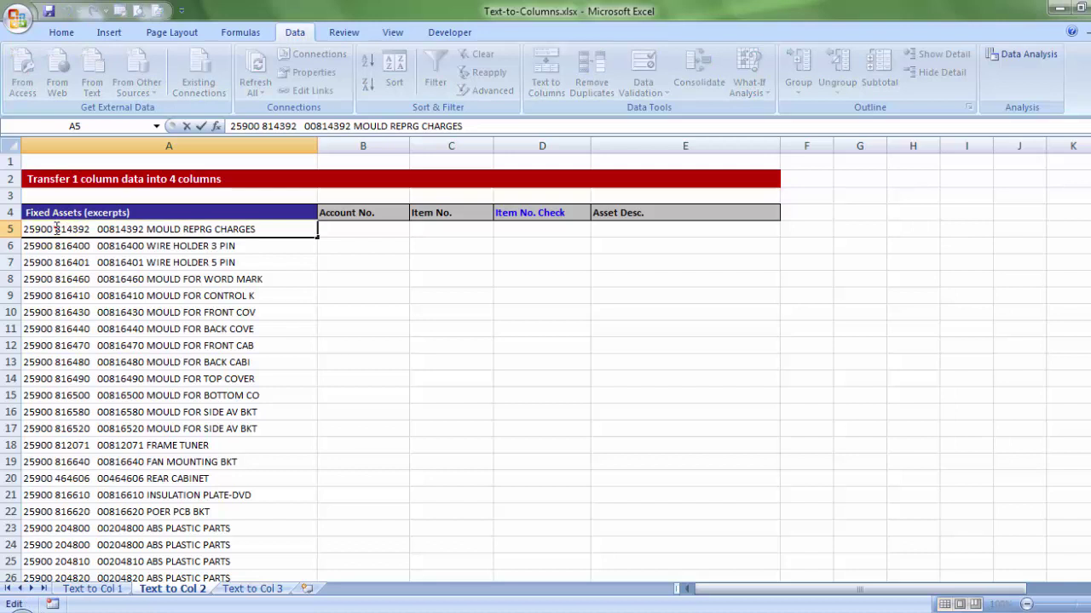
drag(57, 227, 89, 228)
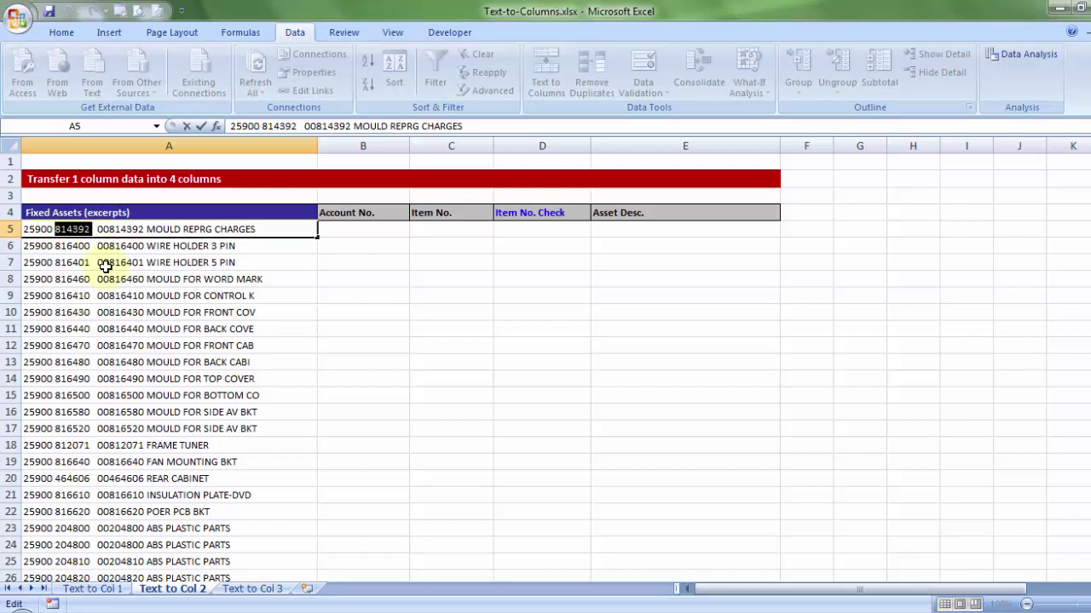
click(105, 264)
double_click(99, 229)
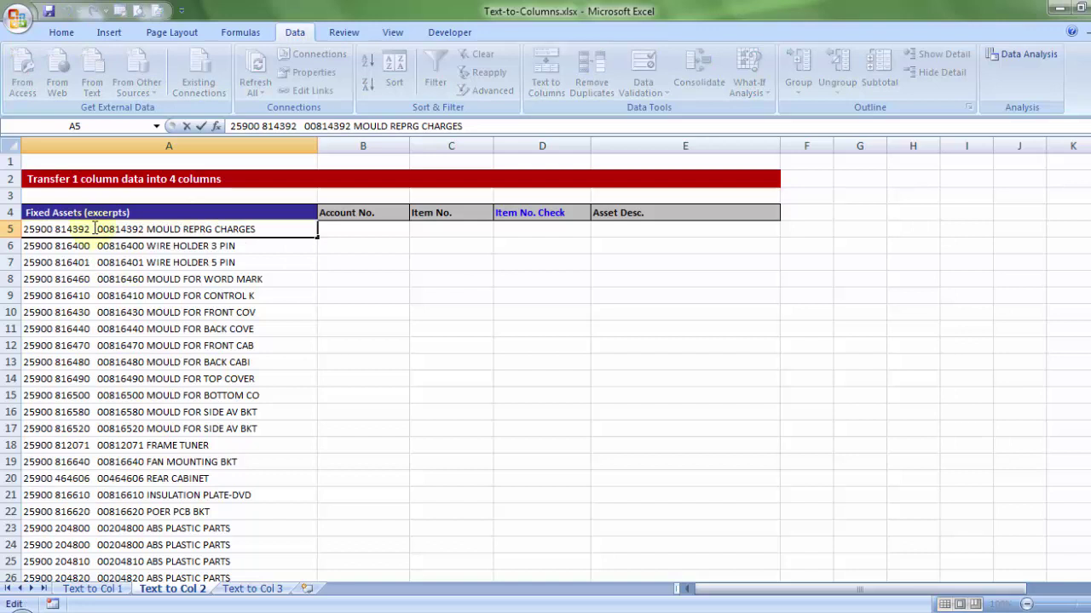
drag(95, 229, 147, 224)
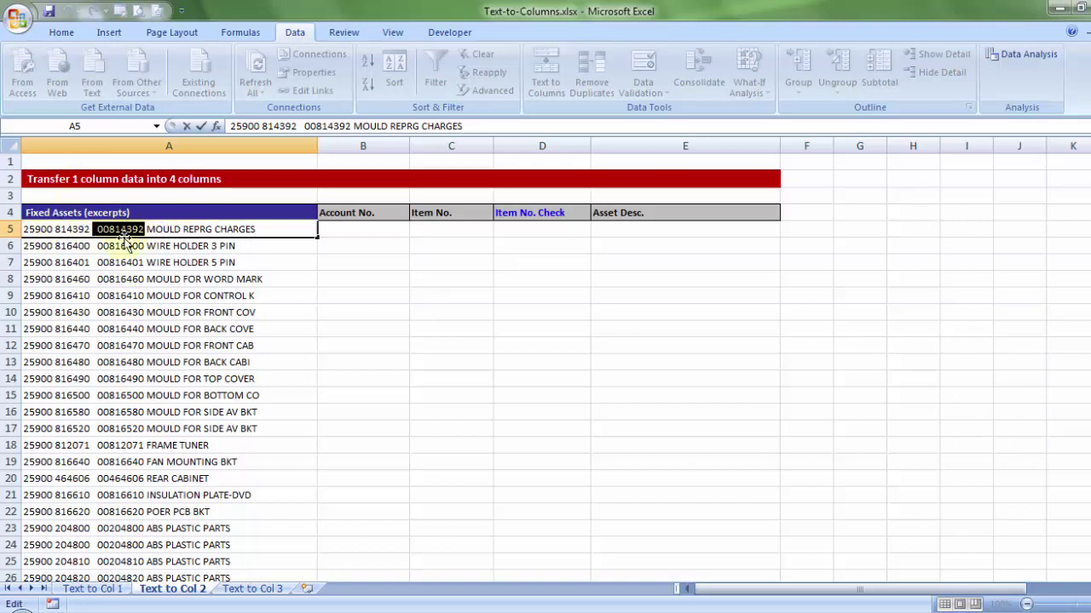
click(128, 263)
double_click(146, 229)
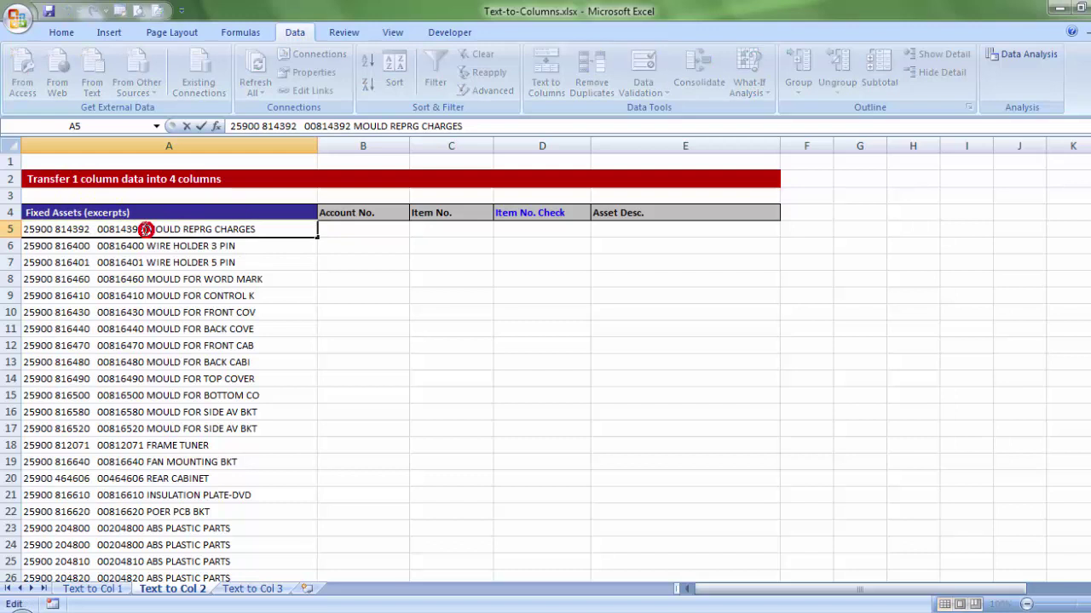
drag(146, 229, 256, 229)
click(230, 245)
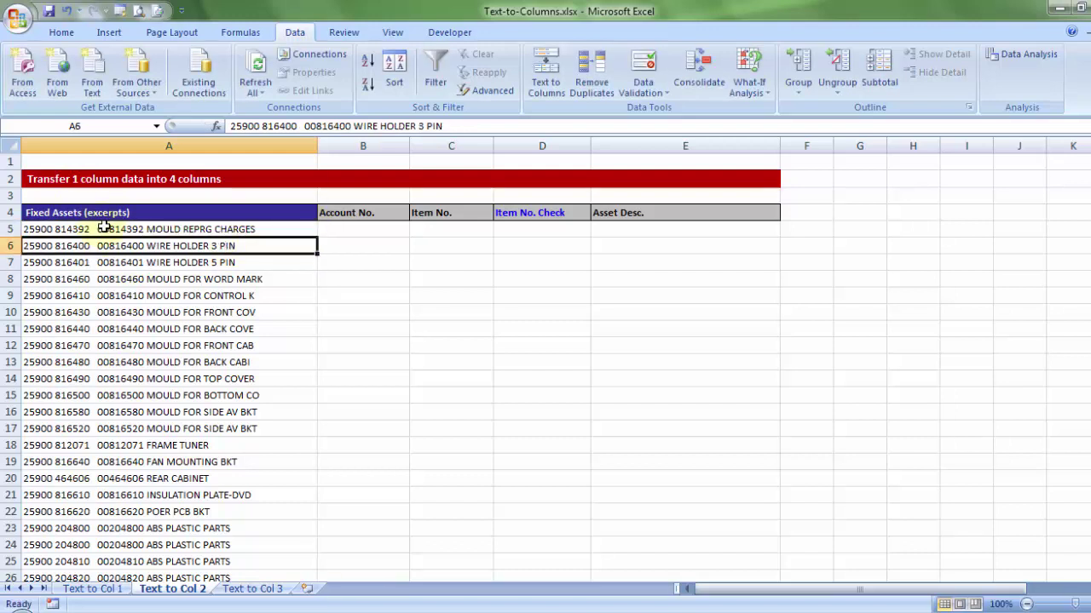
Step: Compare the Fixed Assets entries in column A with the empty Account No., Item No., Item No. Check and Asset Desc. columns
drag(103, 226, 110, 478)
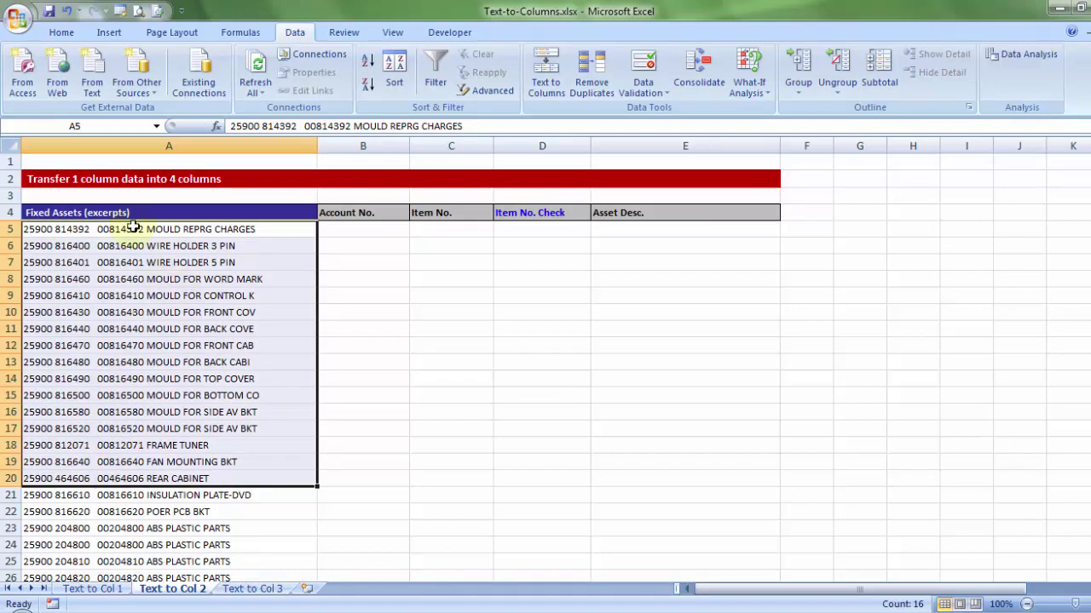
click(271, 235)
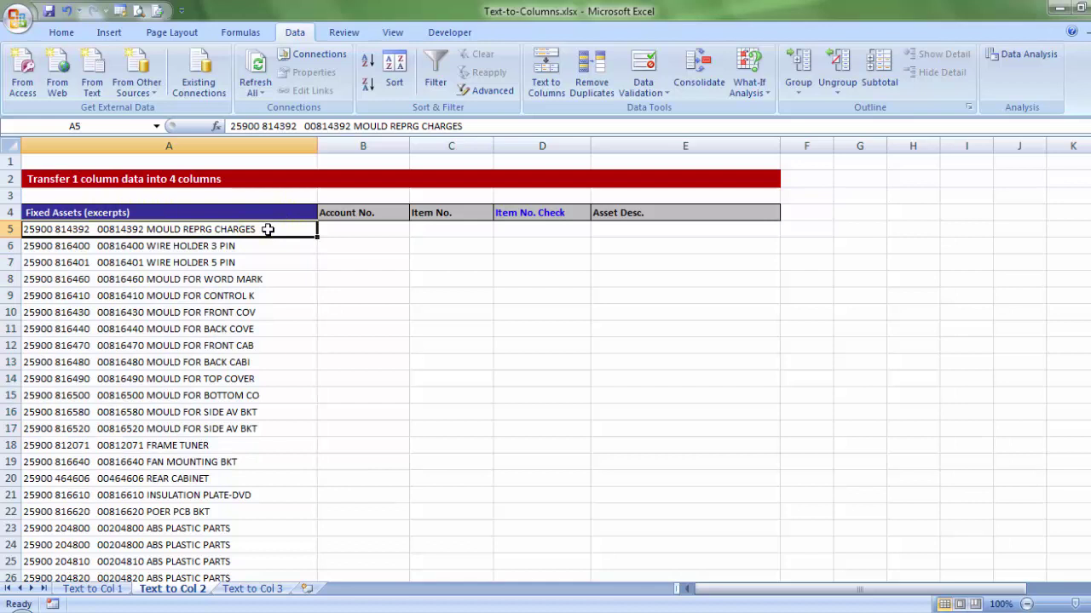
double_click(271, 235)
key(shift+Home)
key(Escape)
drag(348, 239, 357, 409)
key(Right)
drag(468, 230, 468, 381)
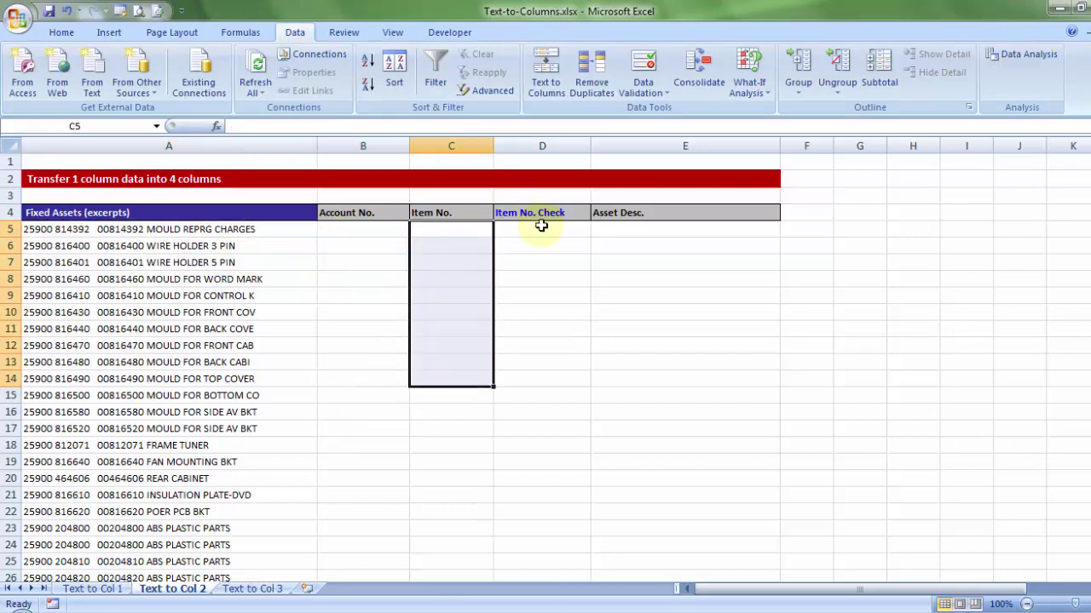
drag(541, 226, 542, 380)
drag(679, 227, 669, 365)
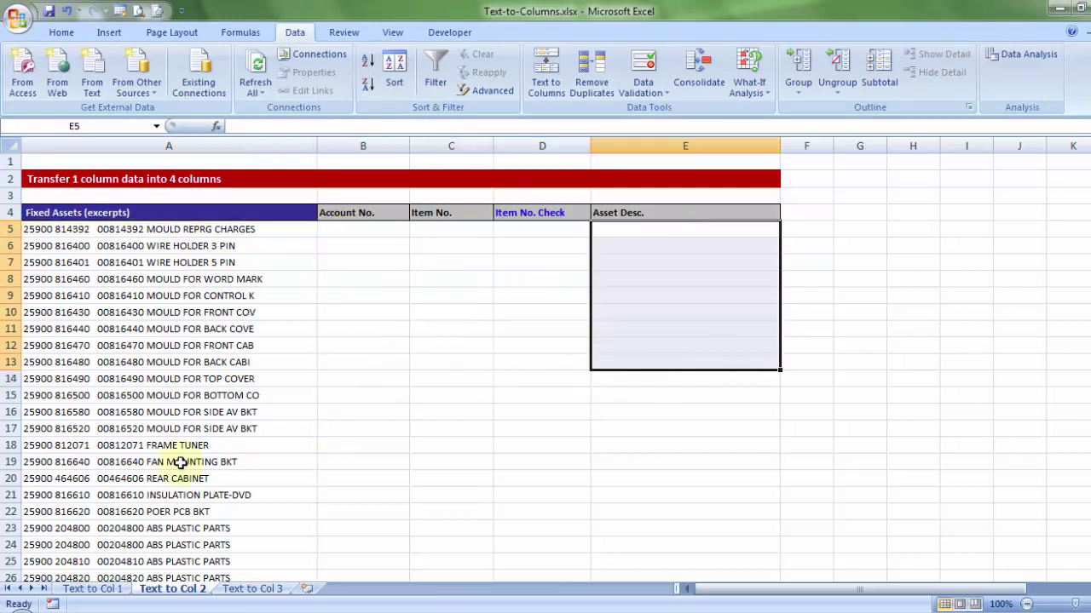
double_click(51, 230)
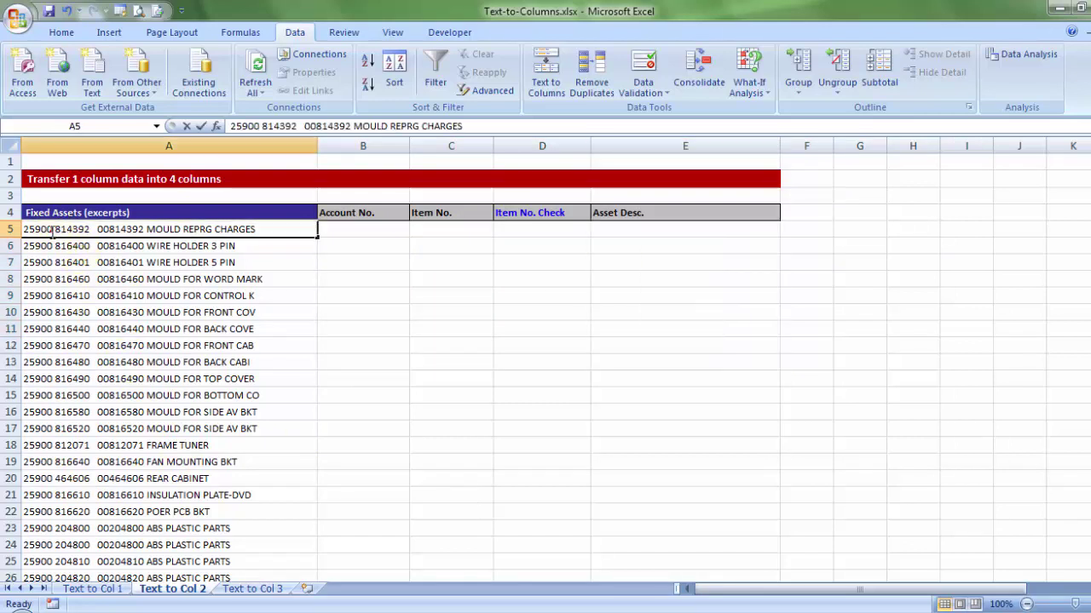
drag(53, 230, 6, 229)
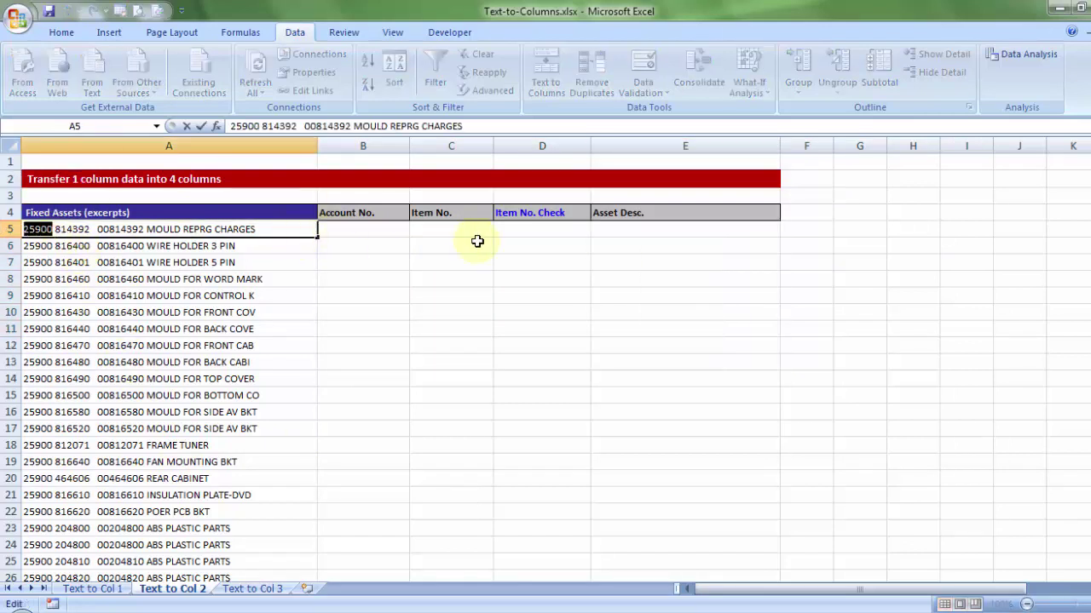
click(220, 282)
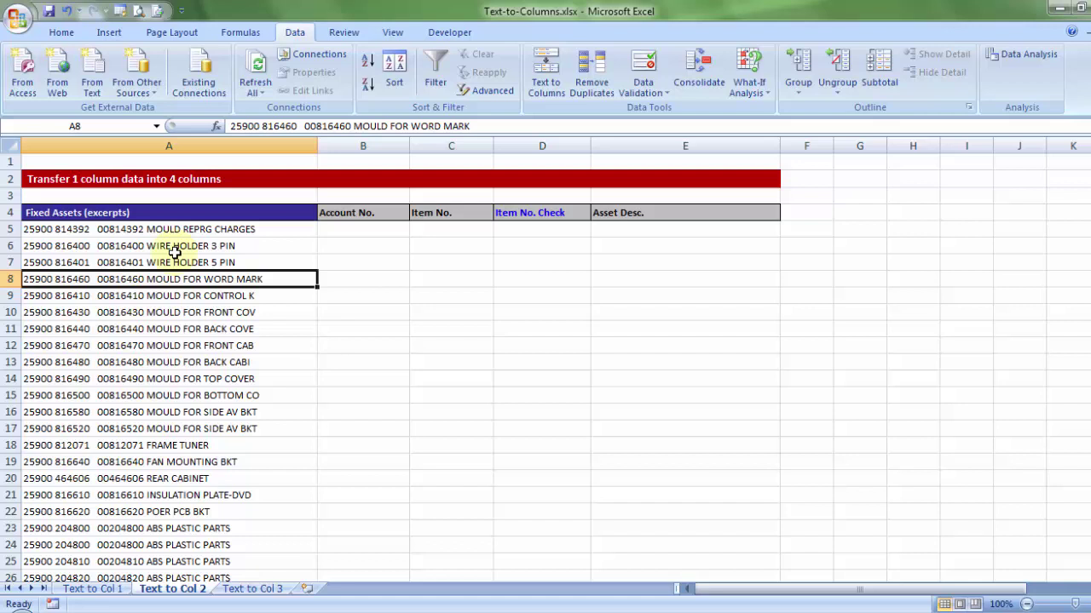
click(186, 229)
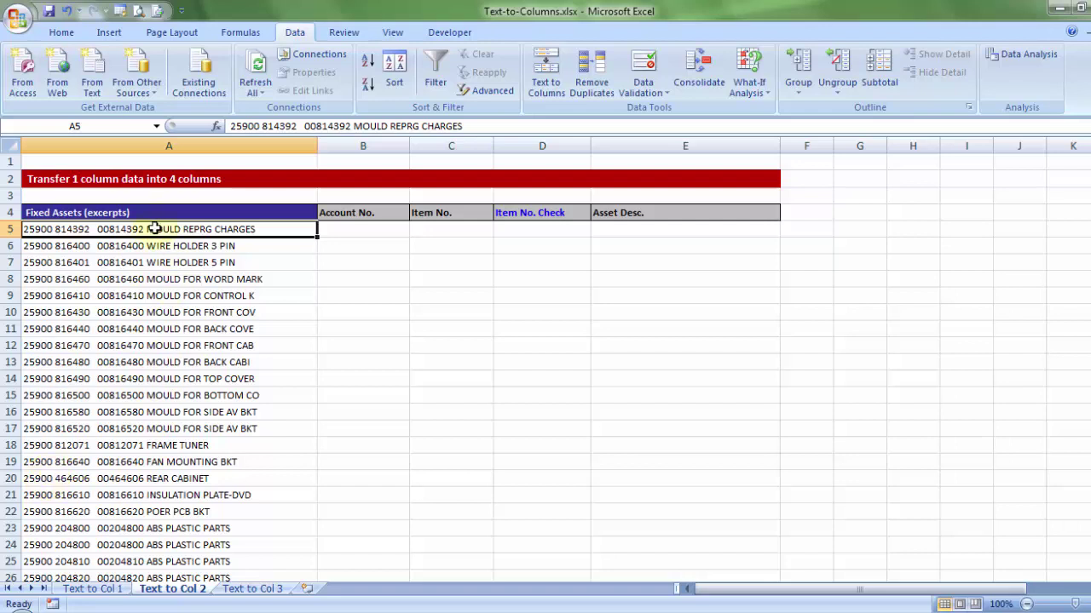
Step: Start Text to Columns on the entries in A5:A10 with Delimited as the original data type
drag(153, 228, 151, 310)
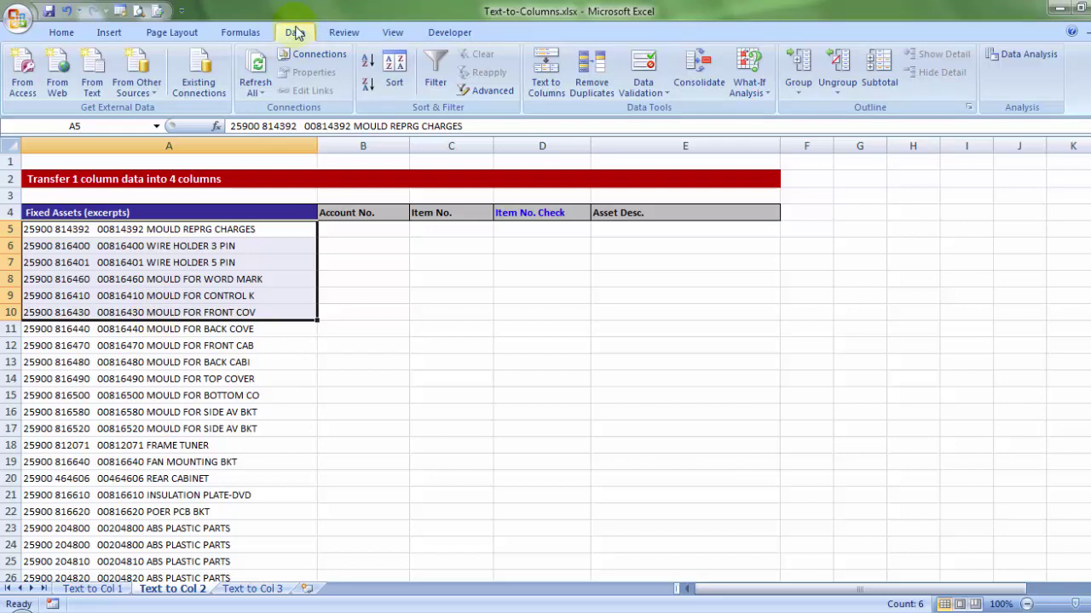
click(546, 78)
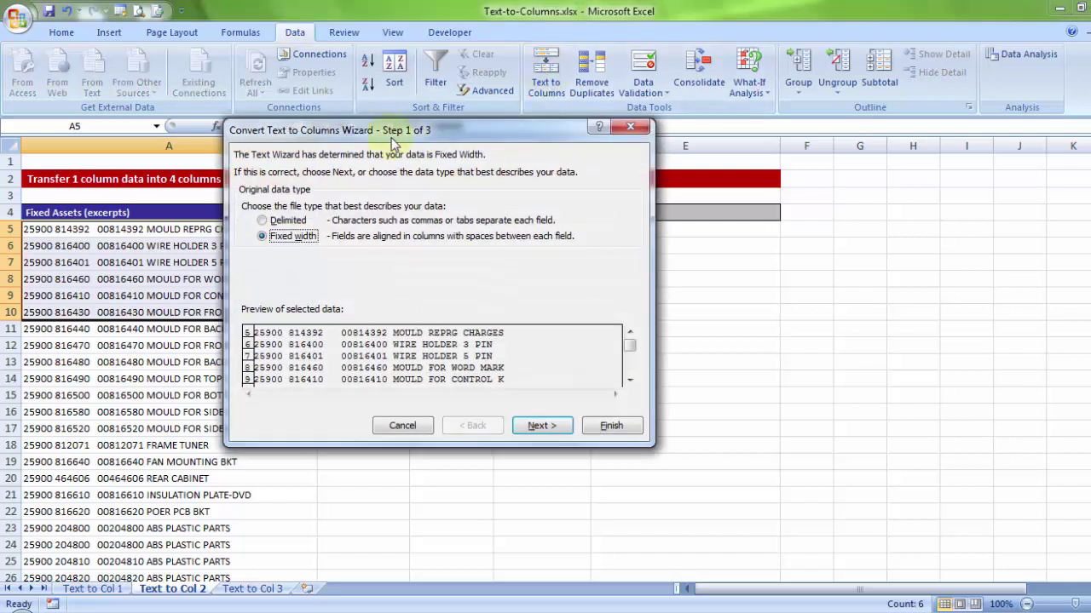
drag(388, 133, 305, 114)
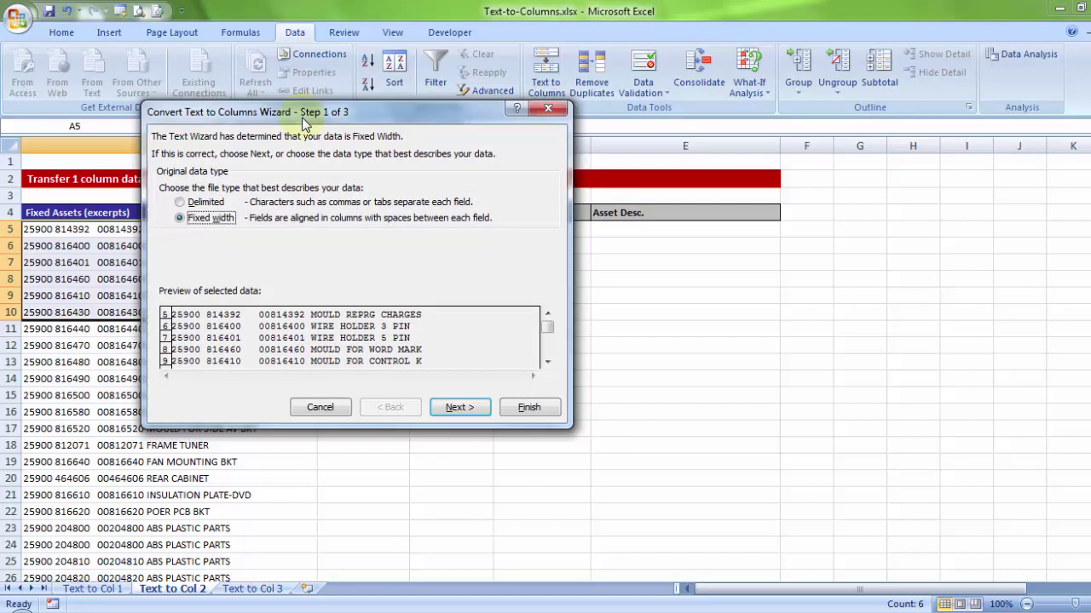
click(206, 205)
click(208, 219)
click(206, 204)
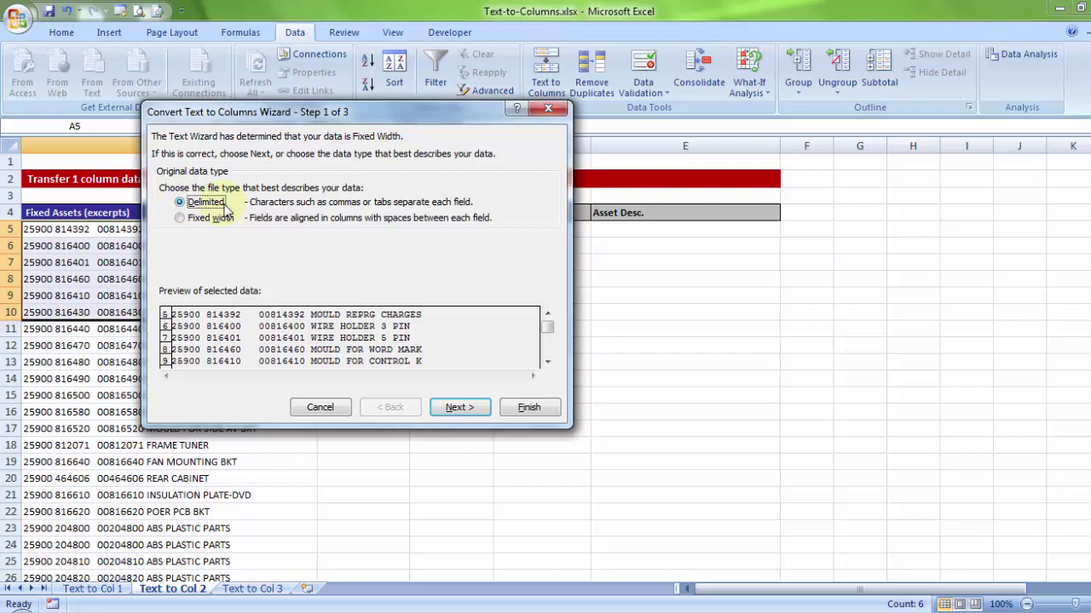
click(452, 405)
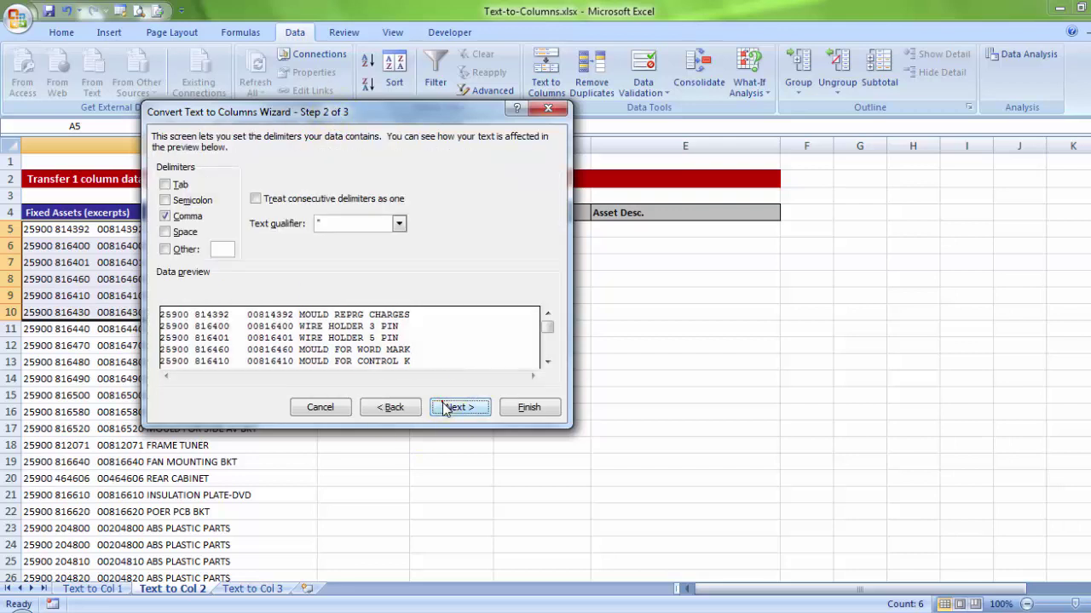
Step: Replace the comma delimiter with Space, keeping consecutive delimiters treated as one, and continue to the column format settings
click(165, 217)
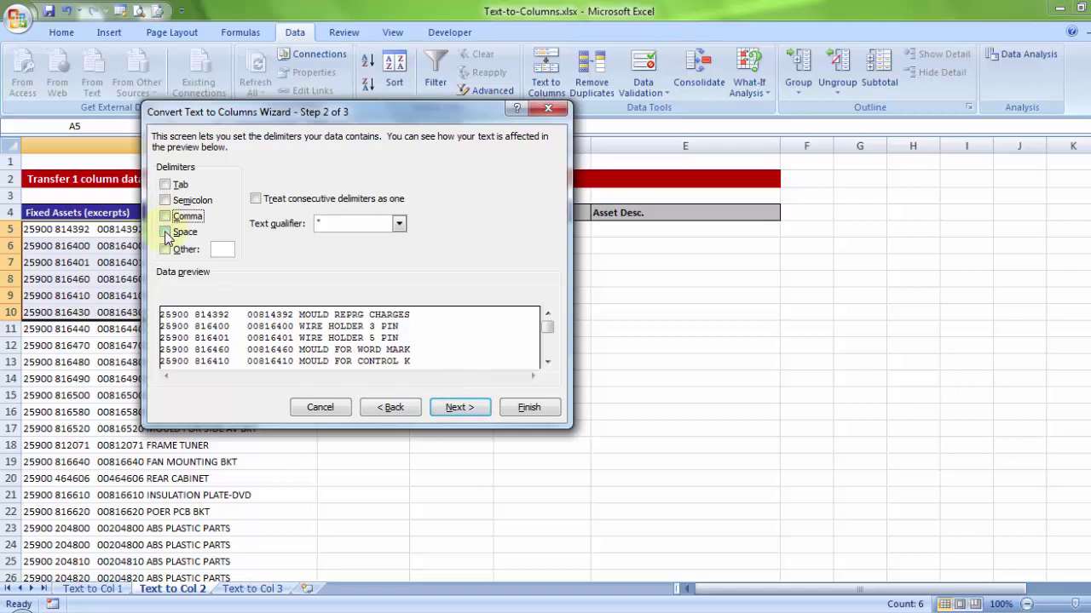
click(165, 233)
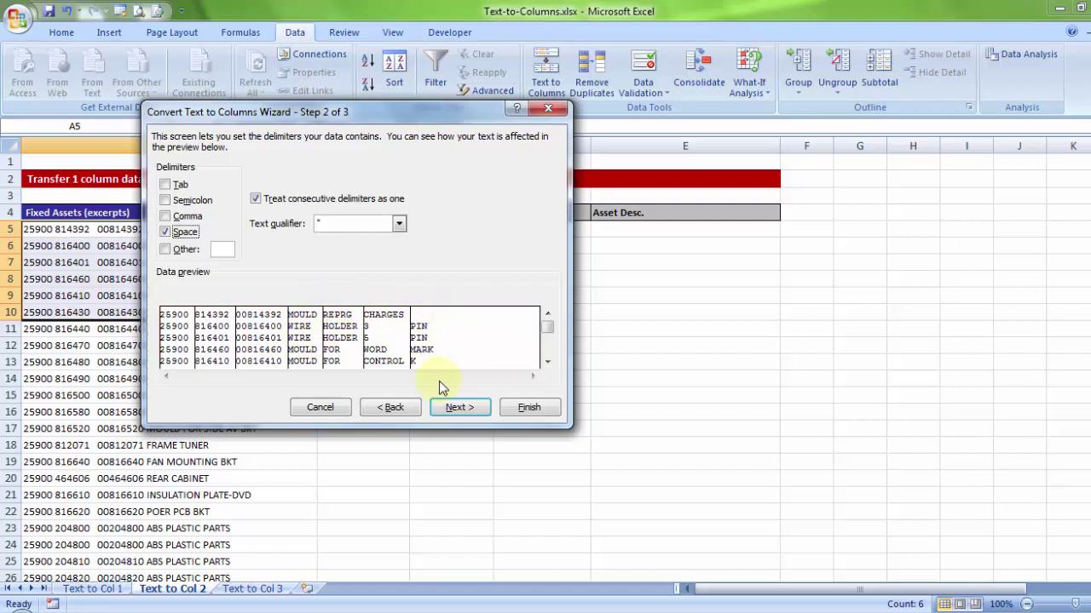
click(456, 408)
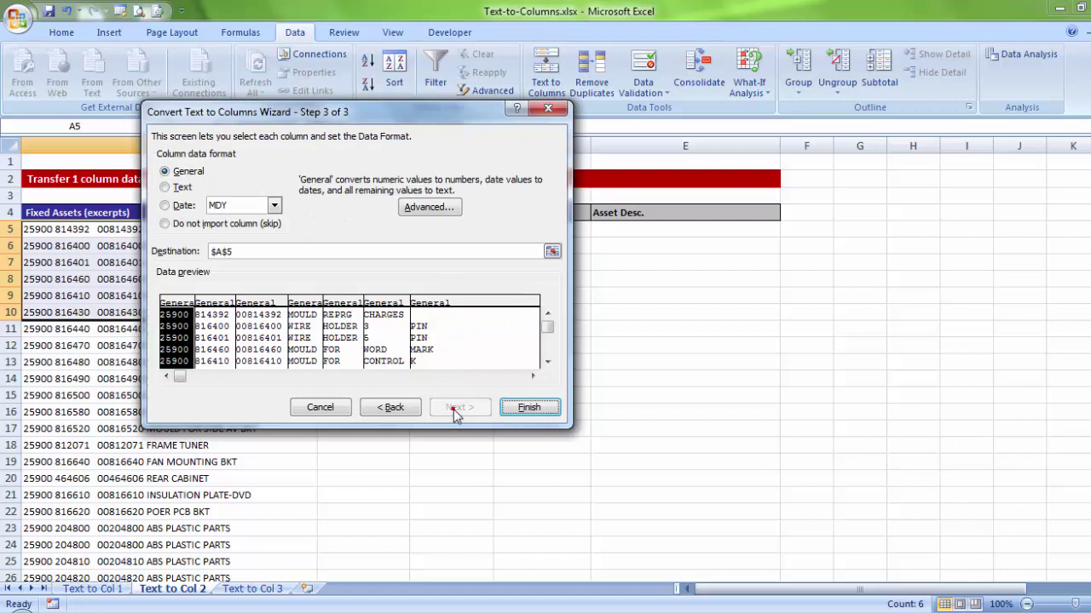
Step: Output the split data starting at cell B5 and review the resulting columns from Account No. through the asset description words
drag(251, 256, 209, 256)
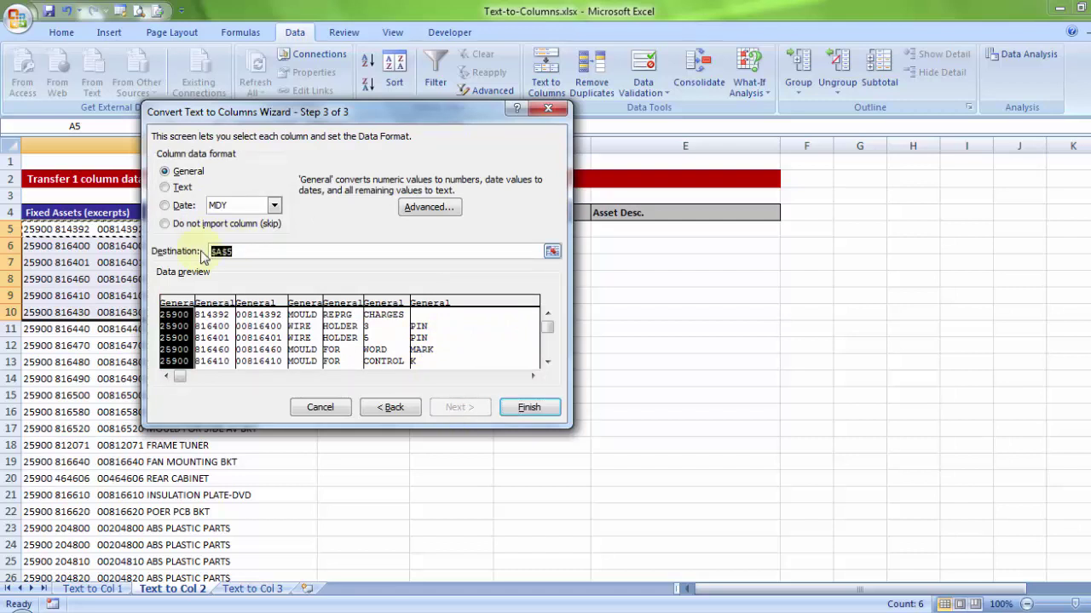
drag(226, 111, 324, 285)
key(Delete)
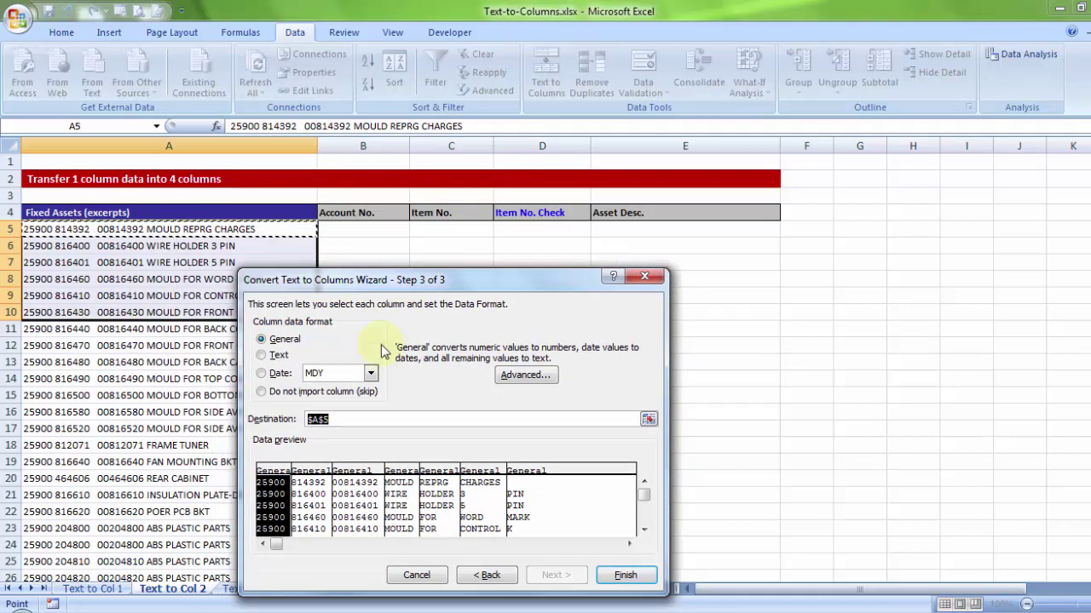
click(349, 230)
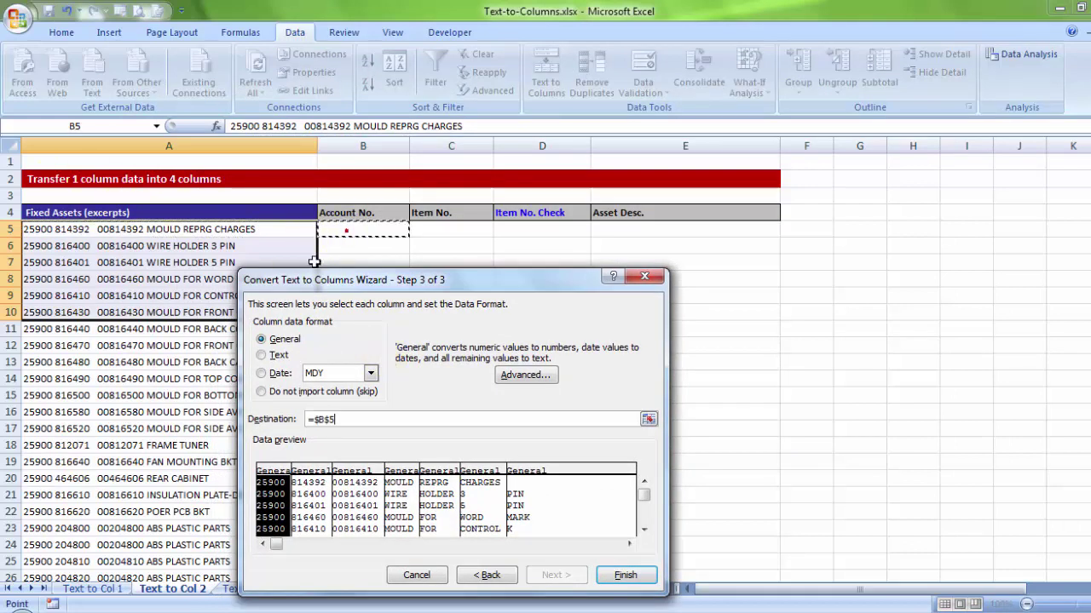
drag(400, 281, 334, 119)
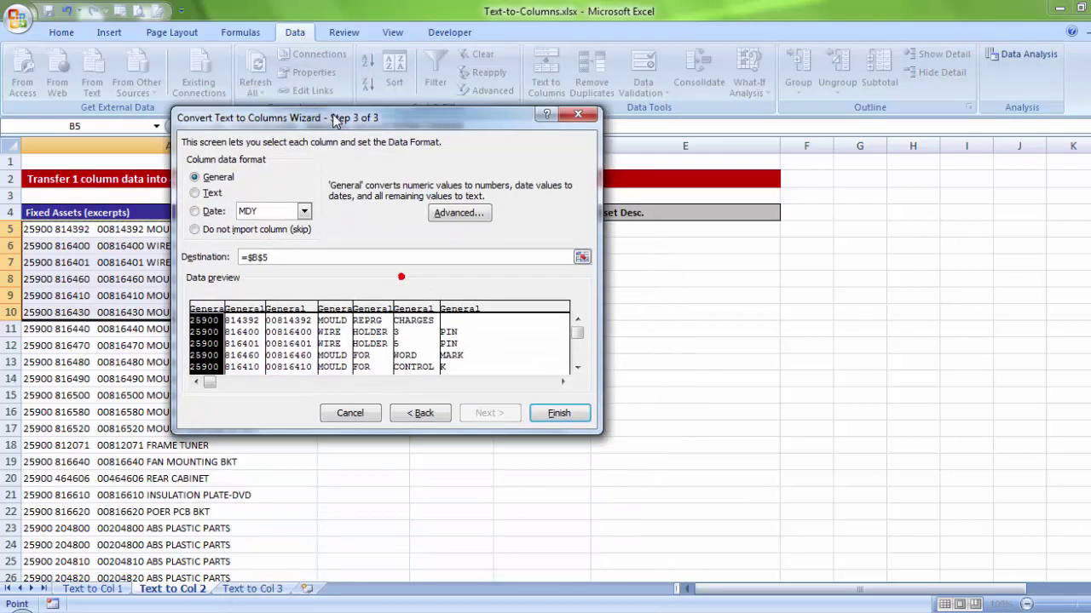
click(559, 412)
drag(379, 230, 541, 305)
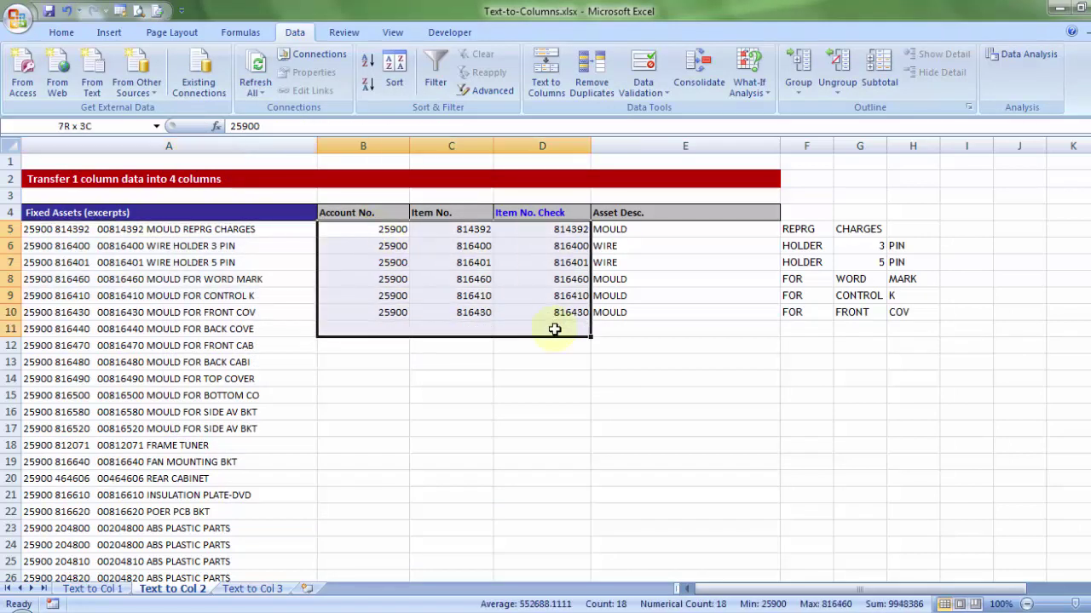
drag(651, 228, 903, 310)
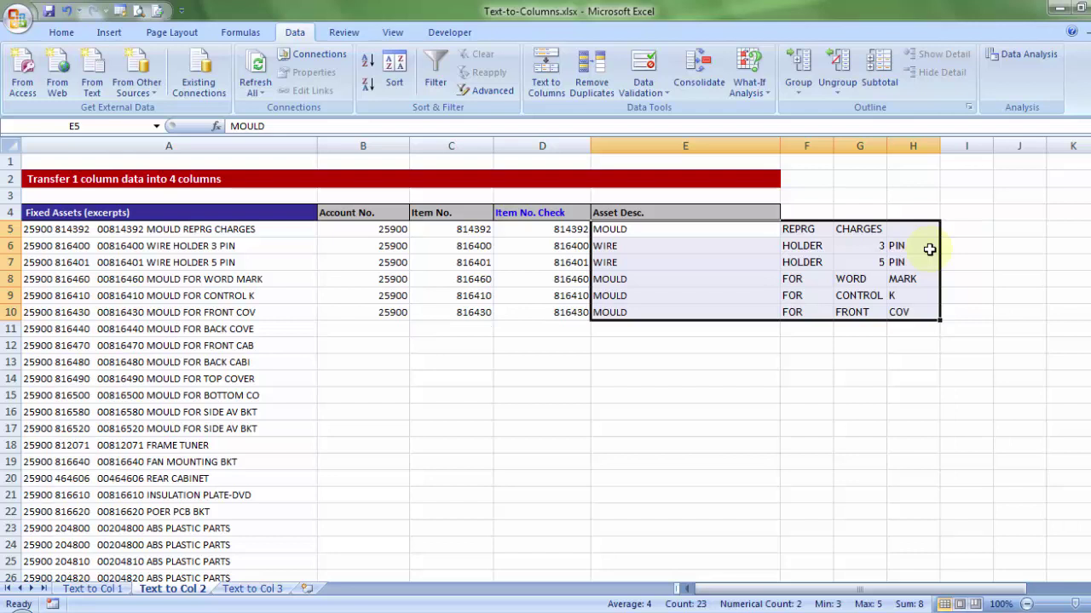
Step: Undo the space-delimited split and highlight the original Fixed Assets entries in A5:A10
key(ctrl+z)
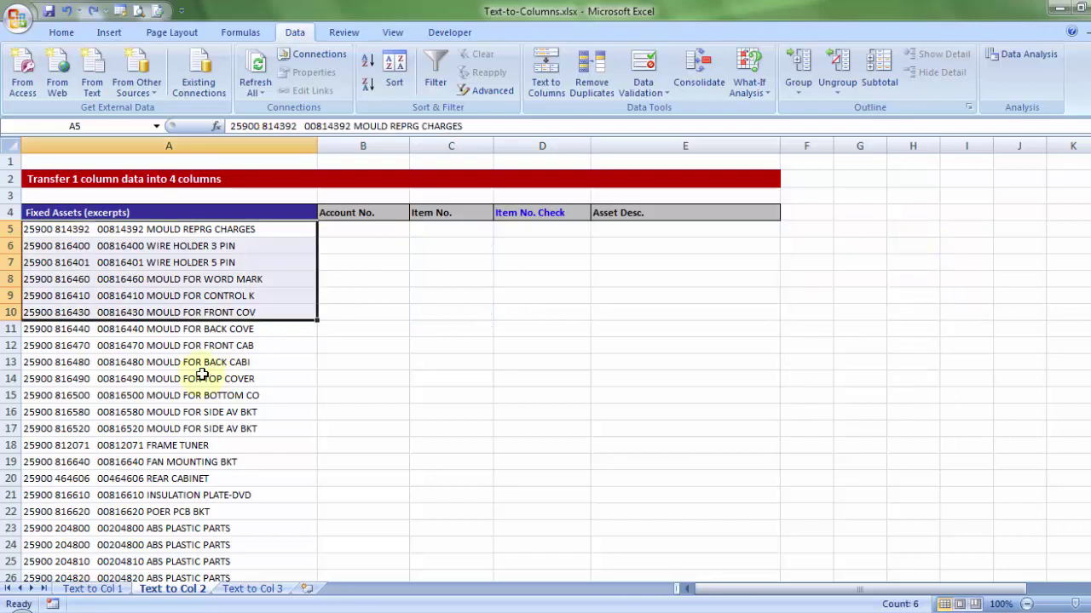
click(201, 379)
drag(178, 224, 187, 314)
Step: Start Text to Columns on all Fixed Assets entries in A5:A49 with Fixed width as the original data type
click(189, 229)
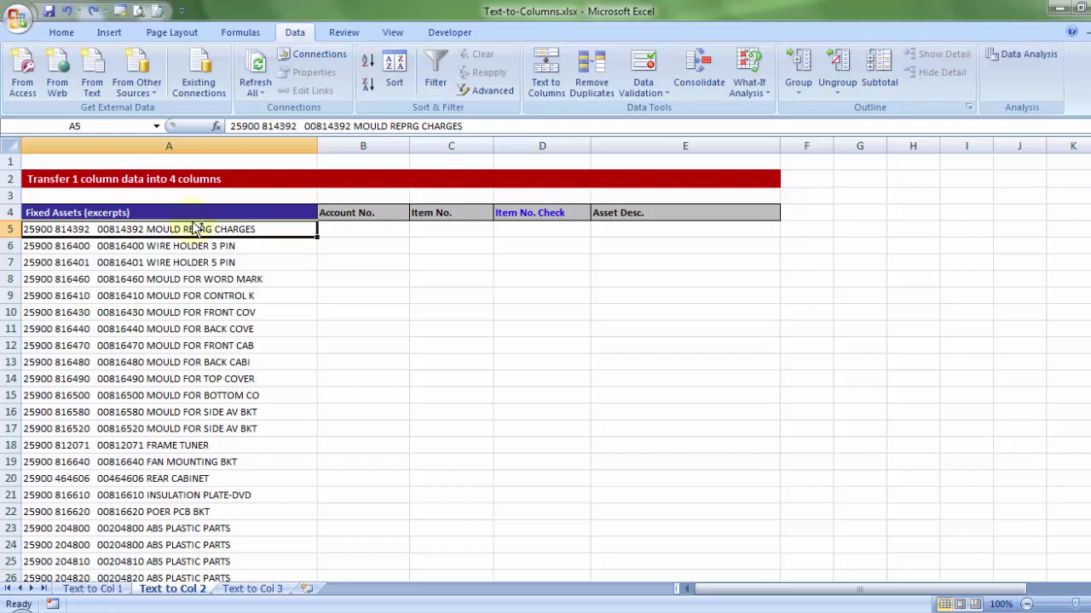
key(ctrl+shift+Down)
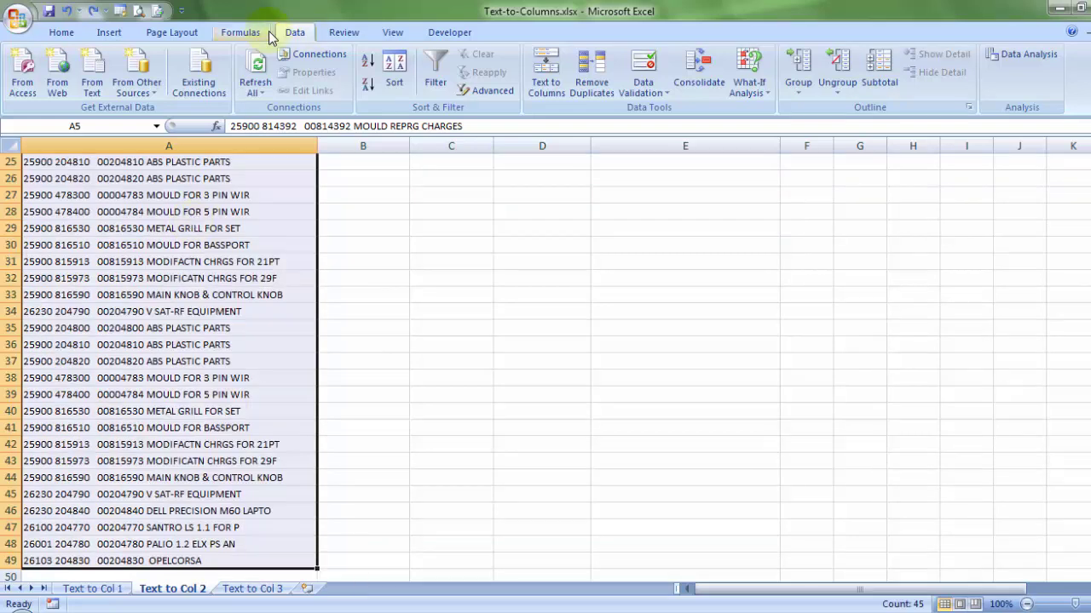
click(539, 85)
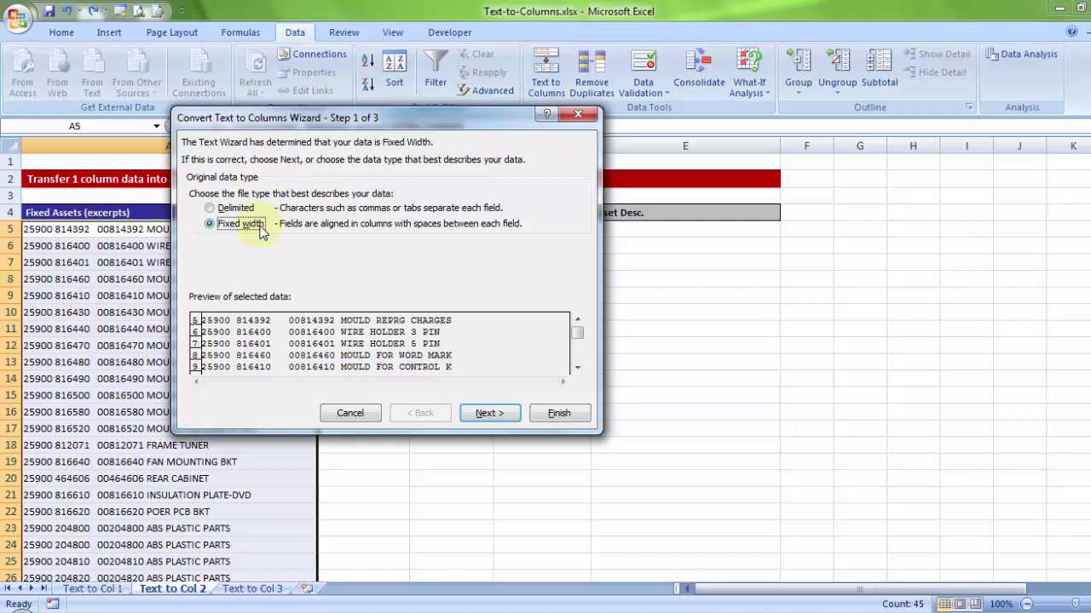
click(490, 414)
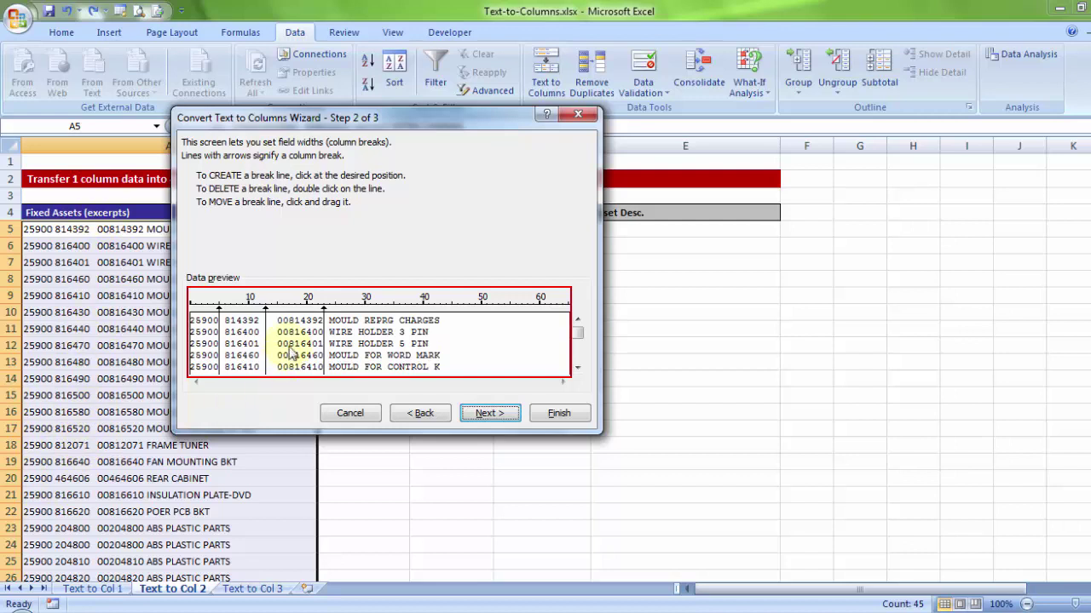
Step: Replace the column break after the item number with one at about position 14 and continue to the column format settings
double_click(265, 335)
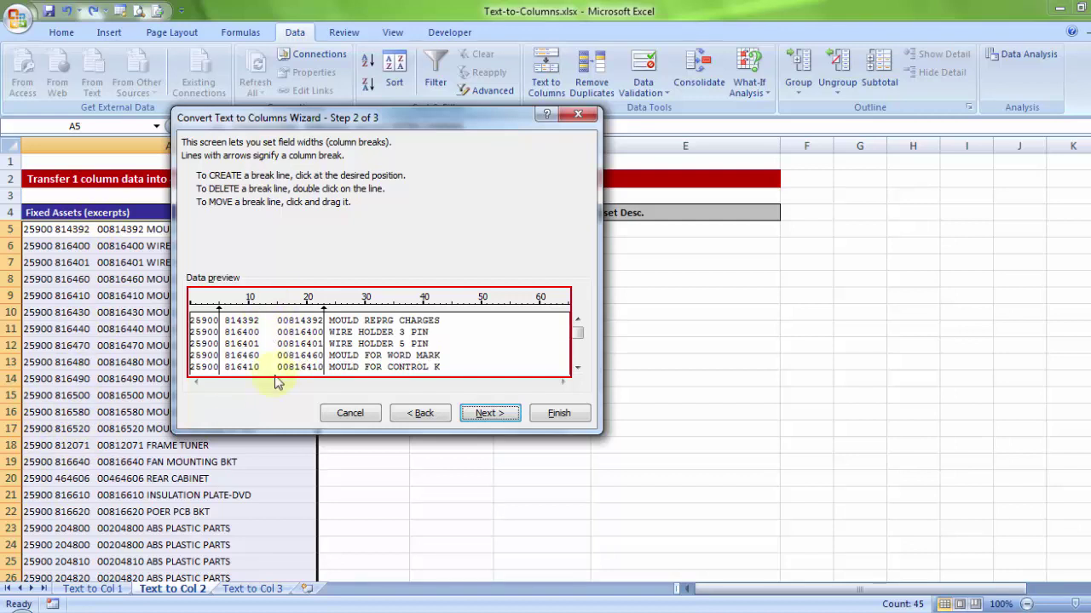
click(271, 329)
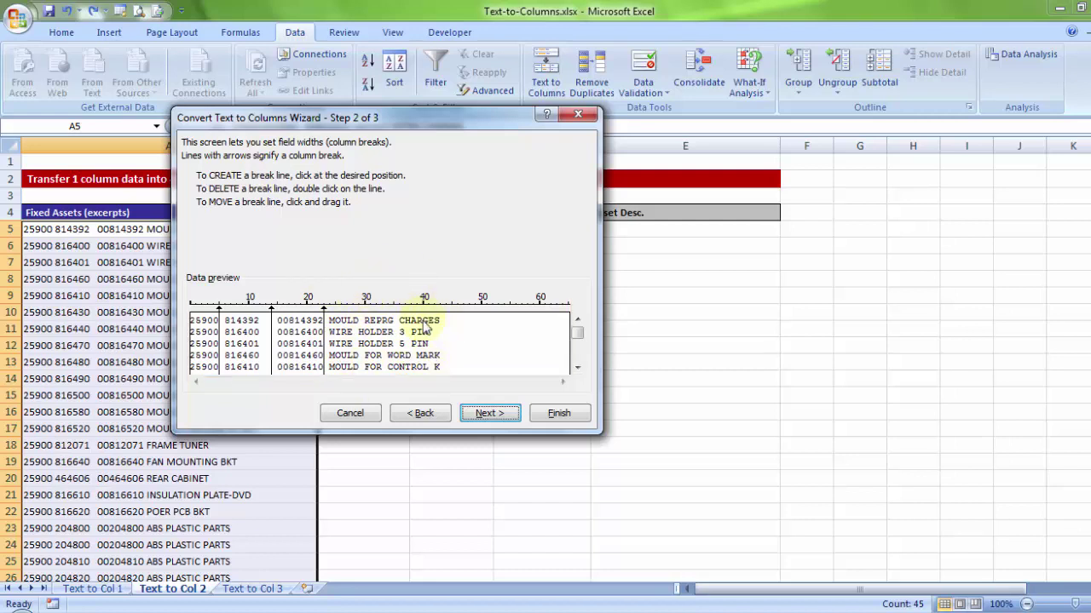
click(488, 414)
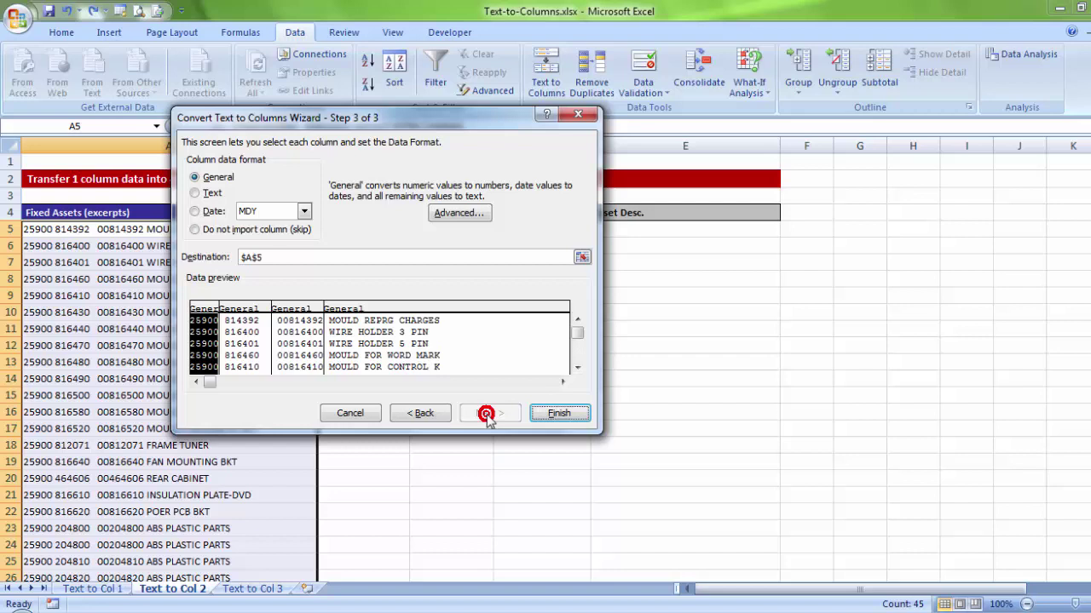
Step: Set the destination of the fixed-width split to cell B5 and complete the conversion
click(274, 256)
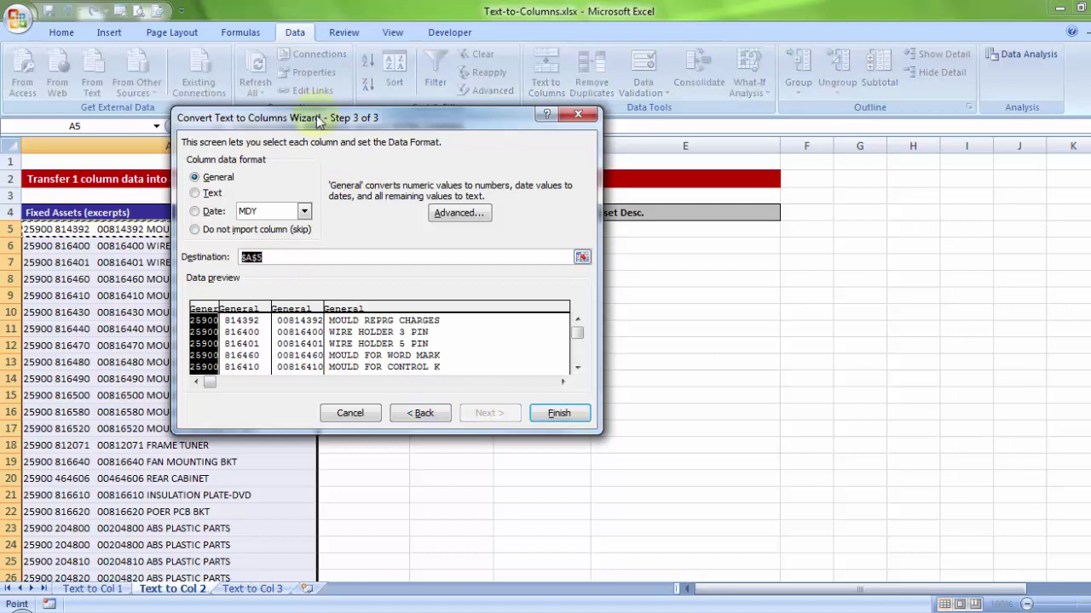
mouse_move(316, 119)
mouse_down()
mouse_move(351, 283)
mouse_move(321, 105)
mouse_up()
click(370, 219)
click(357, 231)
click(564, 407)
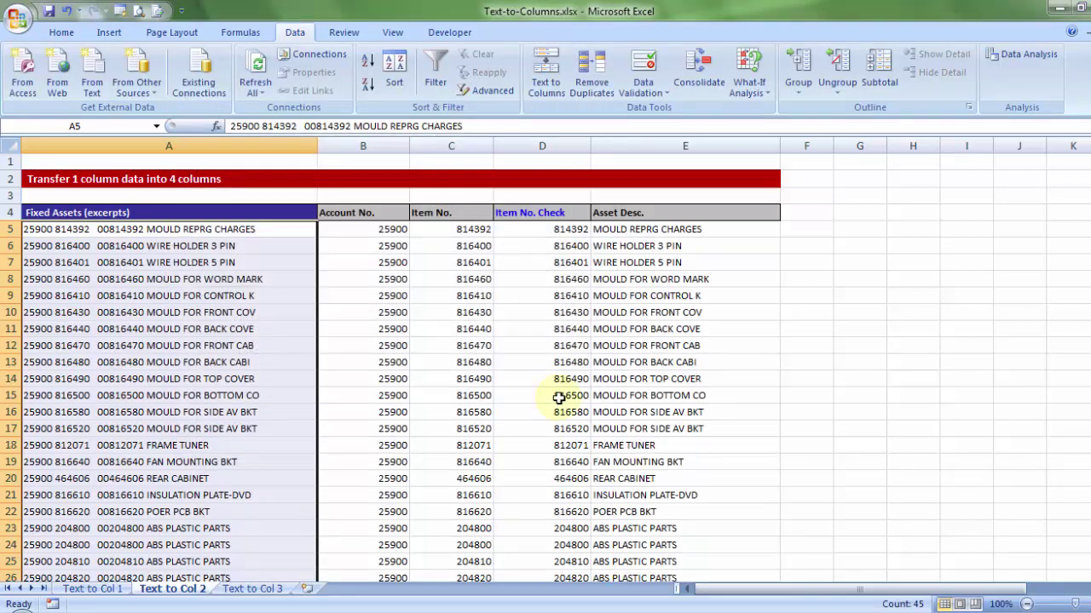
Step: Review the split values under Account No., Item No., Asset Desc. and Item No. Check
drag(384, 237, 404, 467)
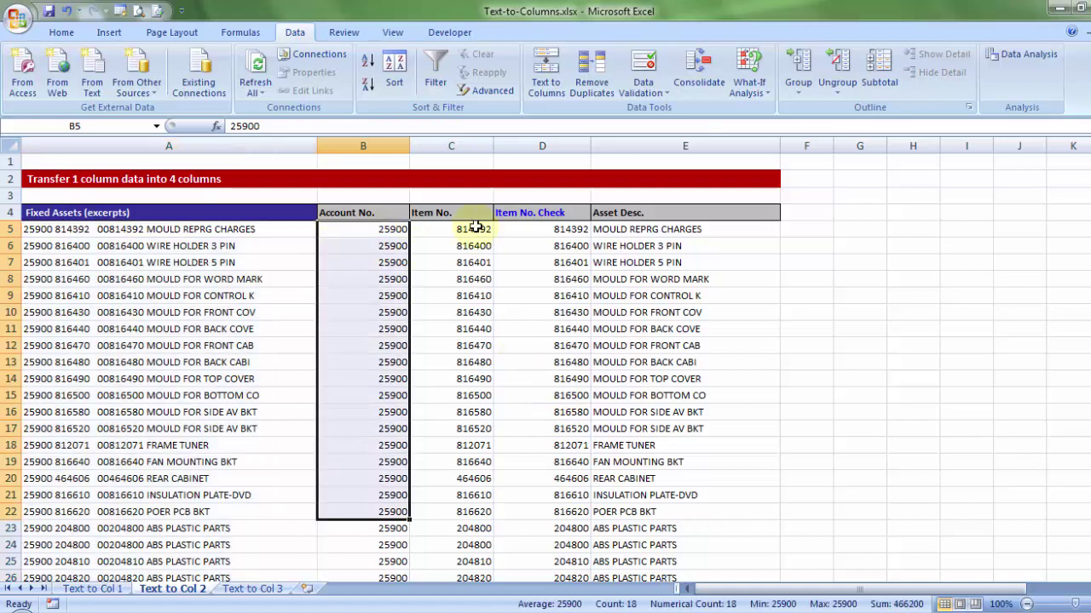
drag(476, 225, 472, 511)
drag(643, 230, 626, 508)
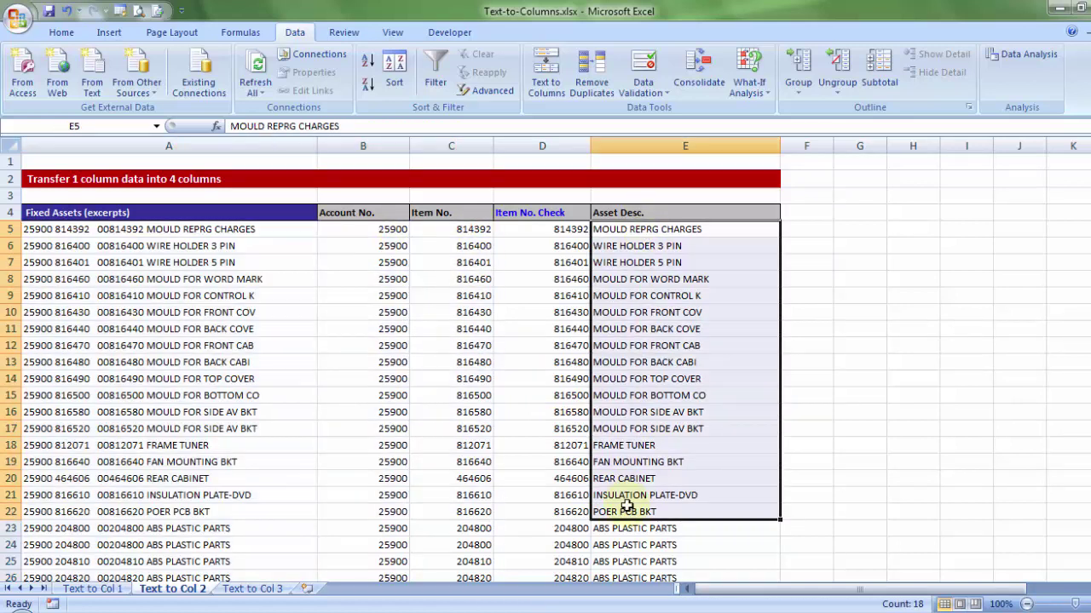
click(538, 229)
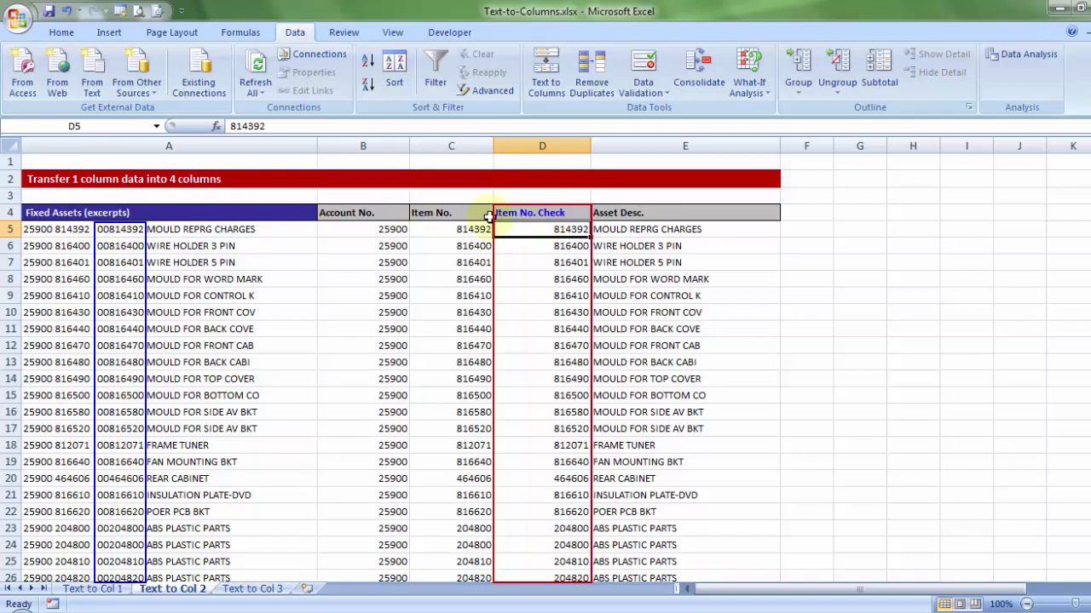
Step: Enter the test number 0003434 in cell D1 to check how leading zeros are handled
click(522, 164)
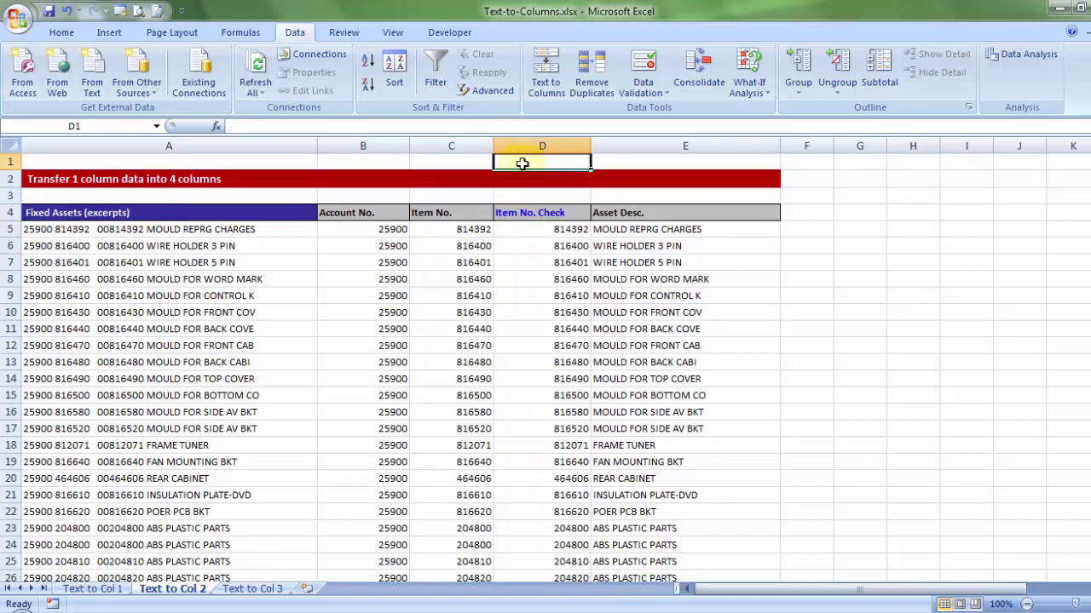
text(0003434)
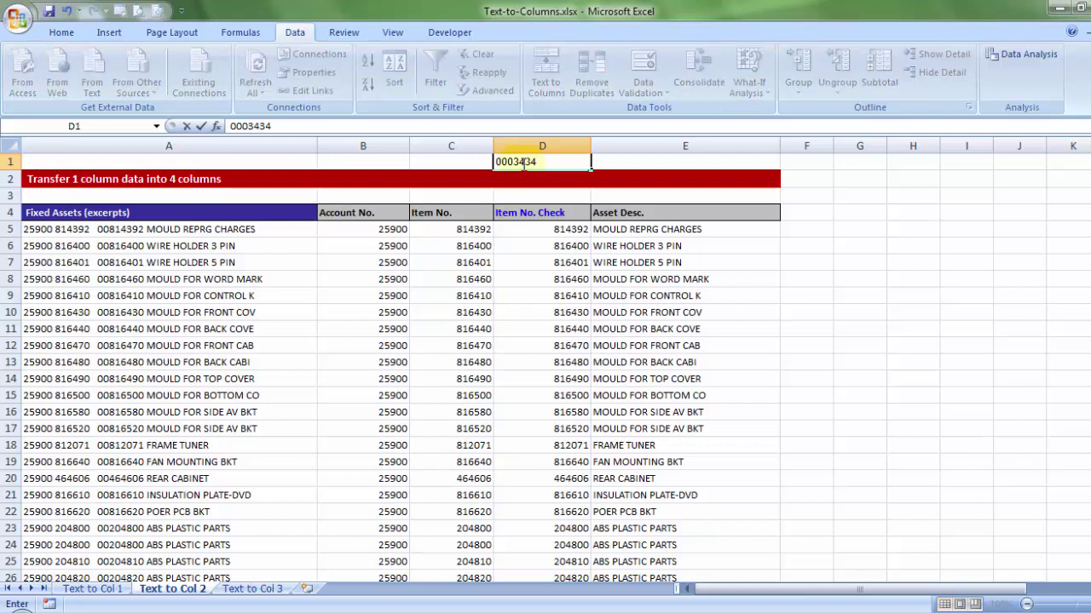
key(Return)
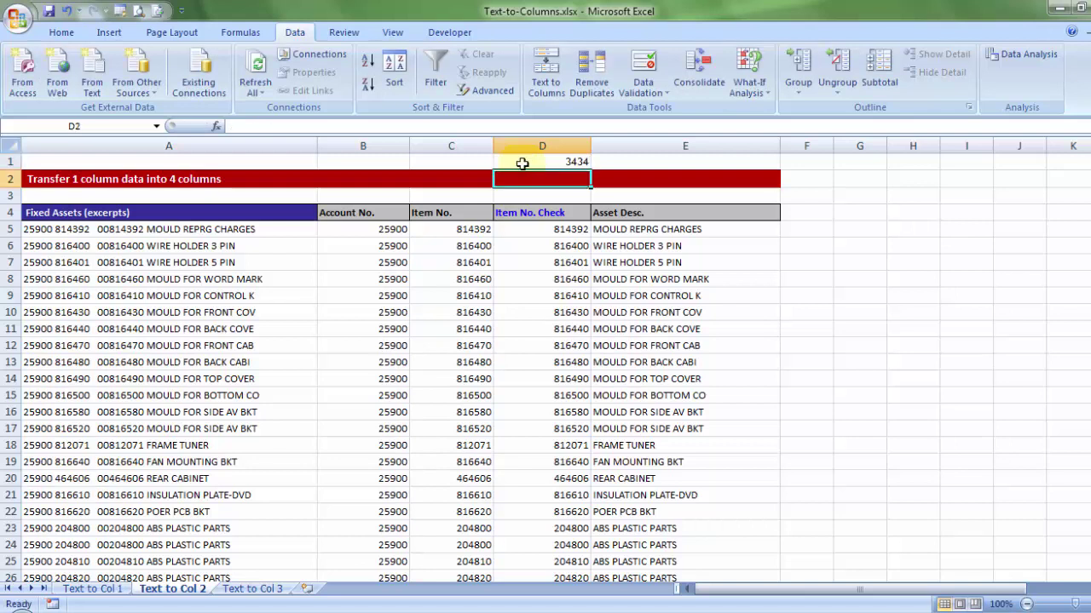
Step: Replace the test number in D1 with the apostrophe-prefixed text entry '0003223 and clear the cell again
click(523, 163)
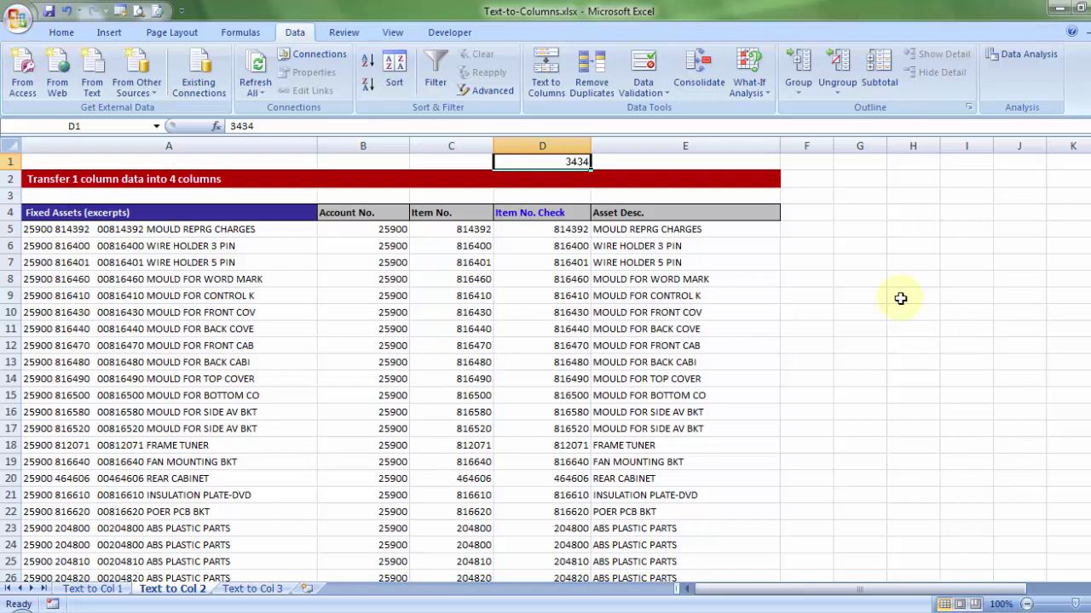
key(Delete)
text('000)
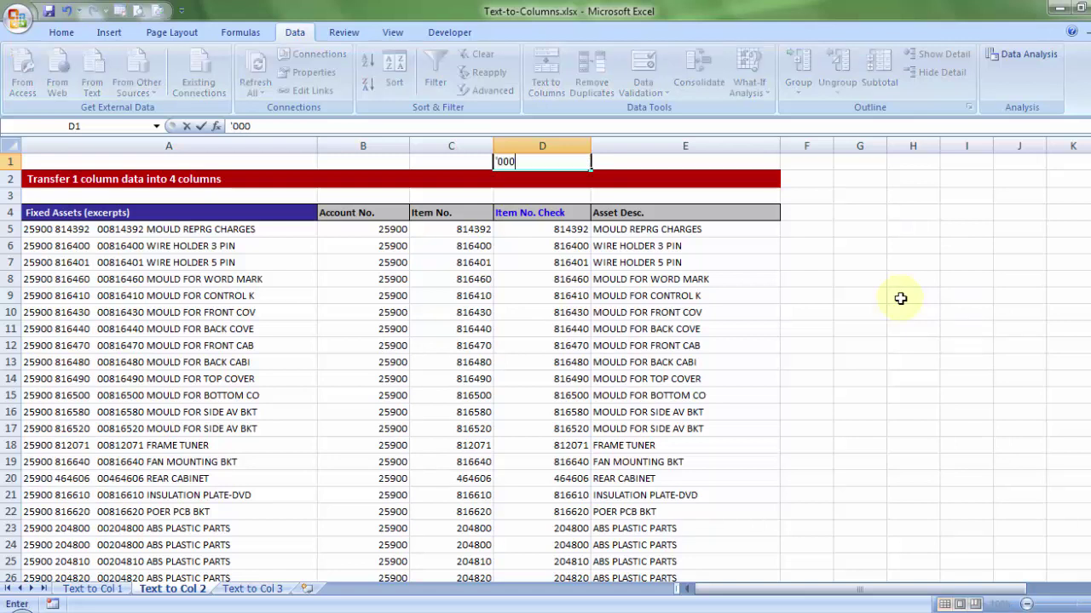
text(3223)
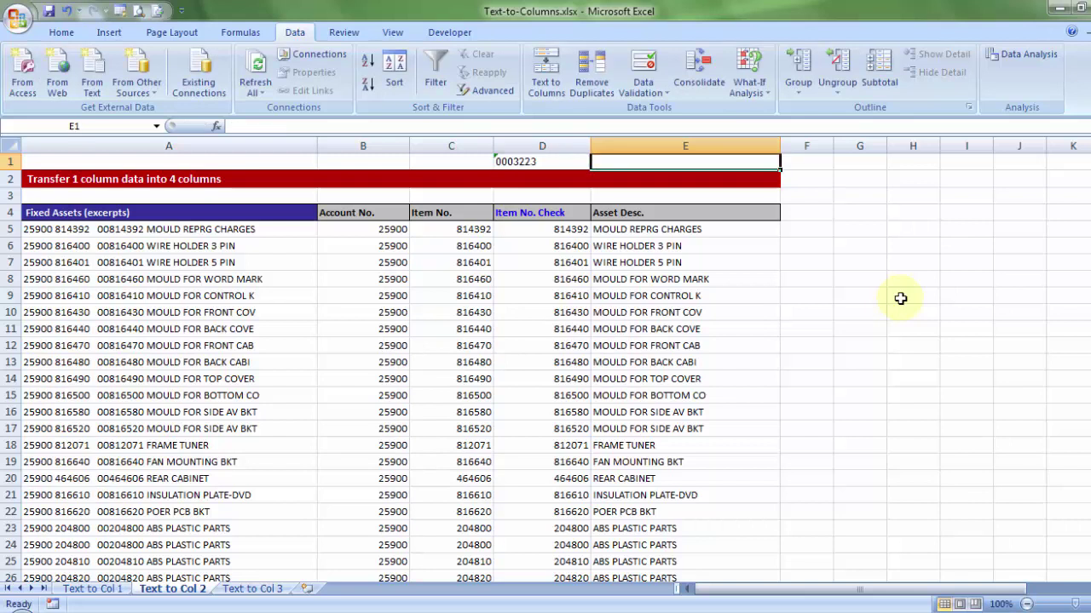
click(521, 160)
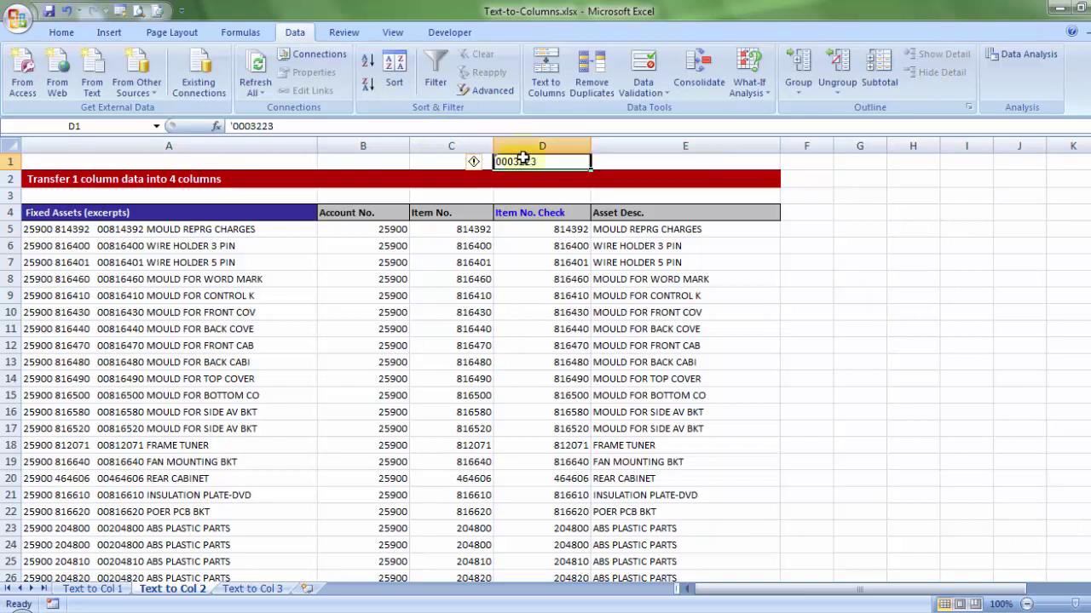
key(Delete)
Step: Examine the Item No. Check values in column D for leading zeros
drag(542, 229, 531, 510)
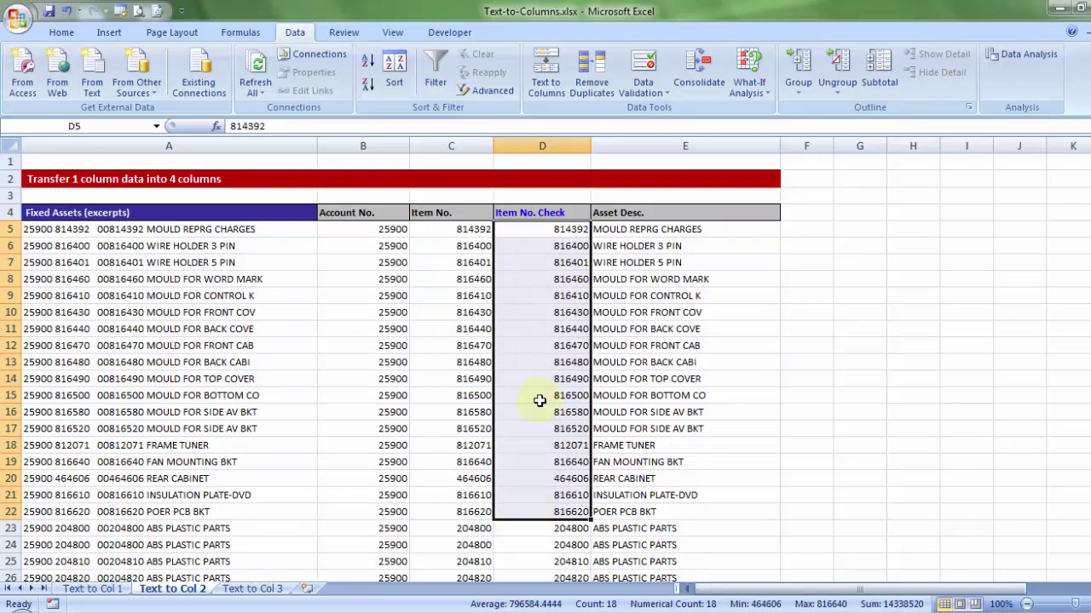
click(539, 342)
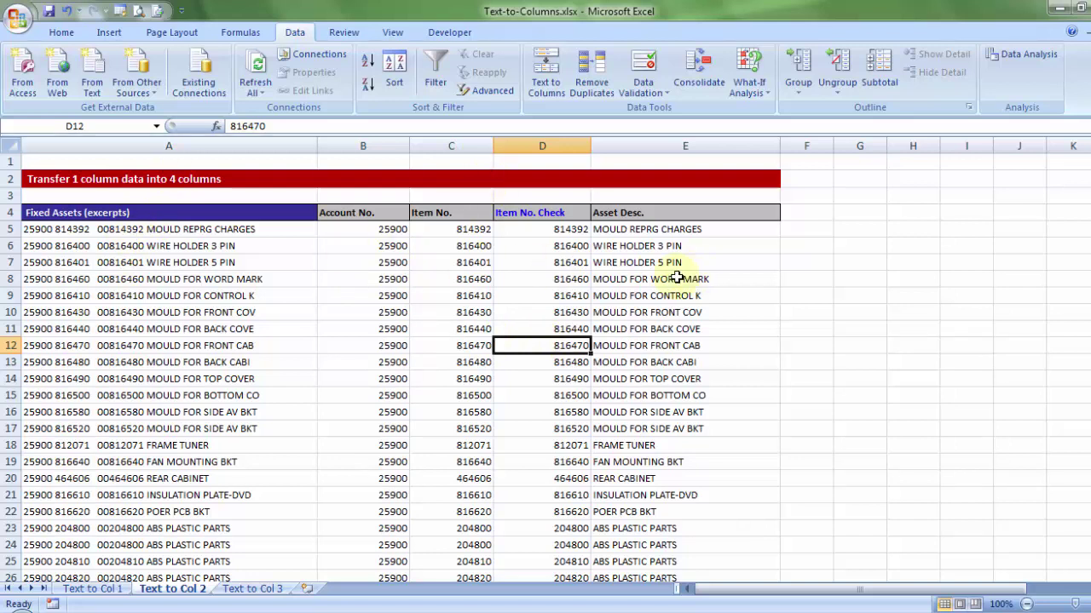
drag(566, 231, 545, 498)
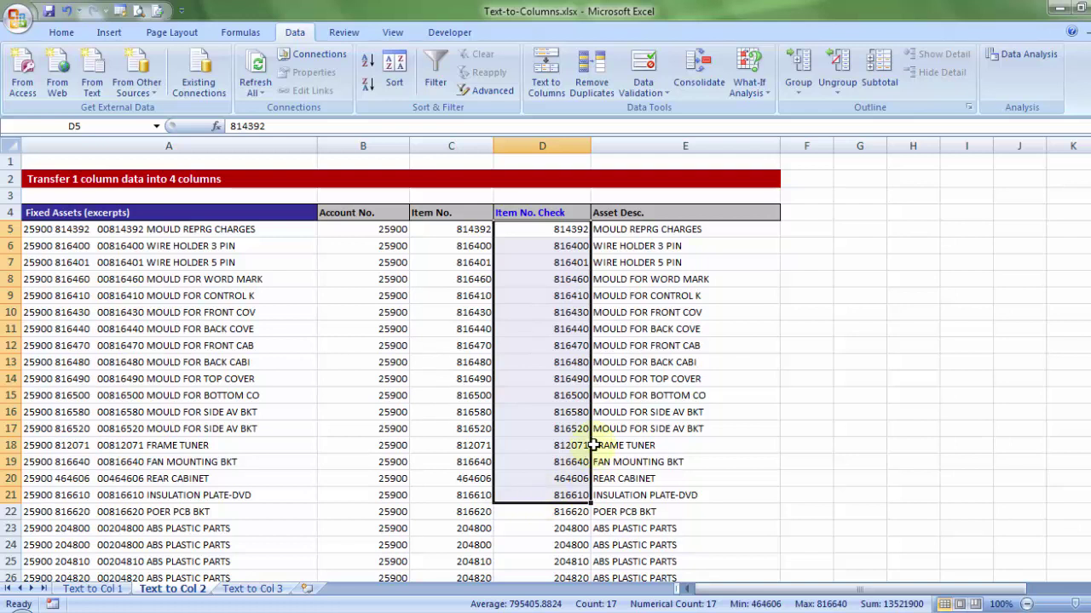
Step: Undo the test entries in D1 and the fixed-width split so columns B to E are empty
key(ctrl+Up)
key(ctrl+Up)
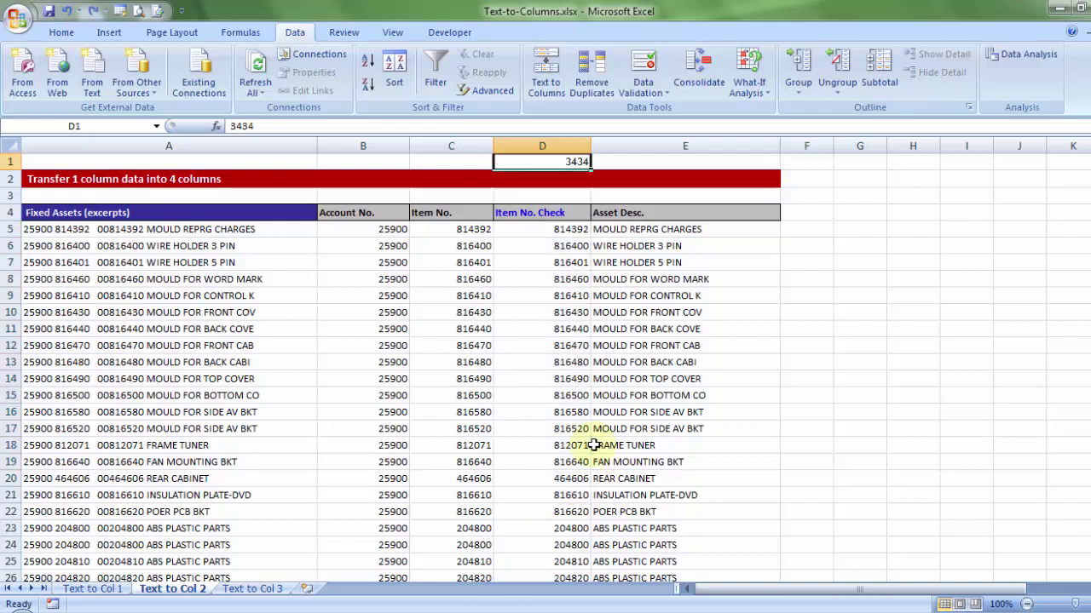
key(ctrl+z)
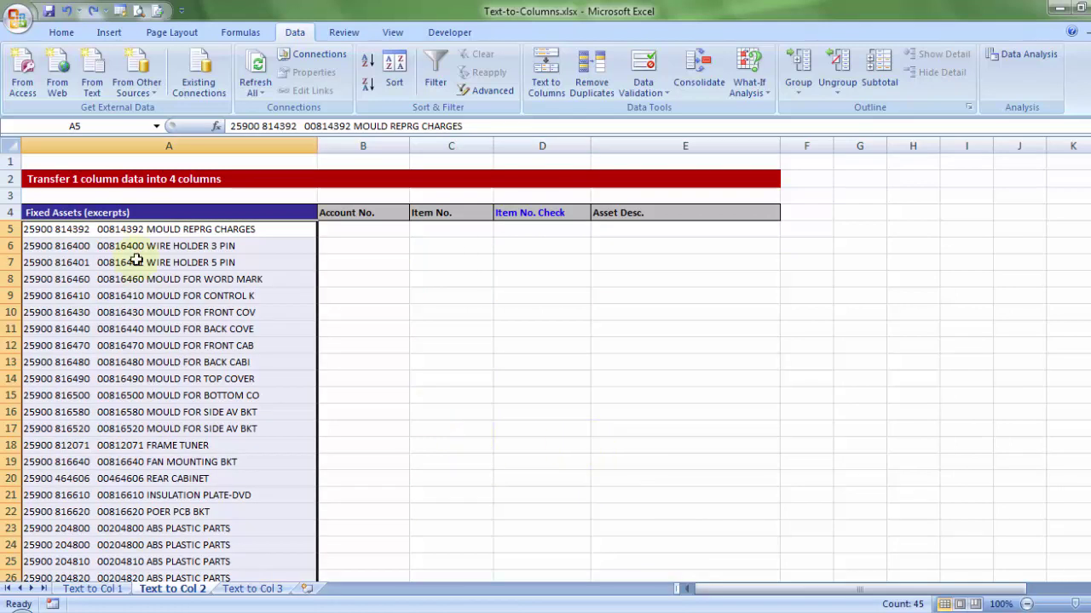
Step: Start Text to Columns on A5:A49 as Fixed width, keep the suggested column breaks and continue to the column format settings
click(145, 231)
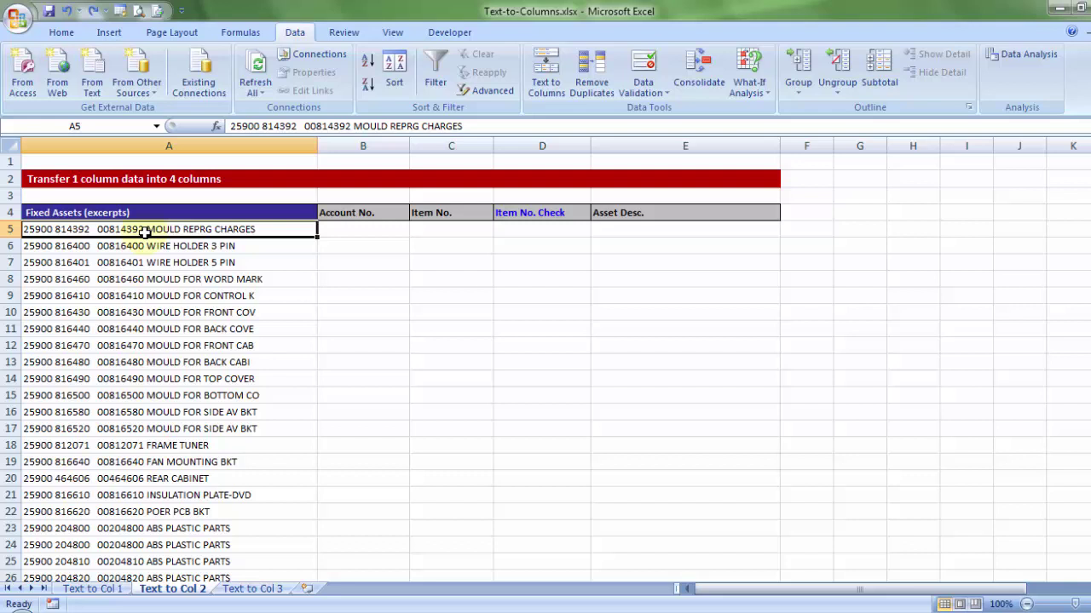
key(ctrl+shift+Down)
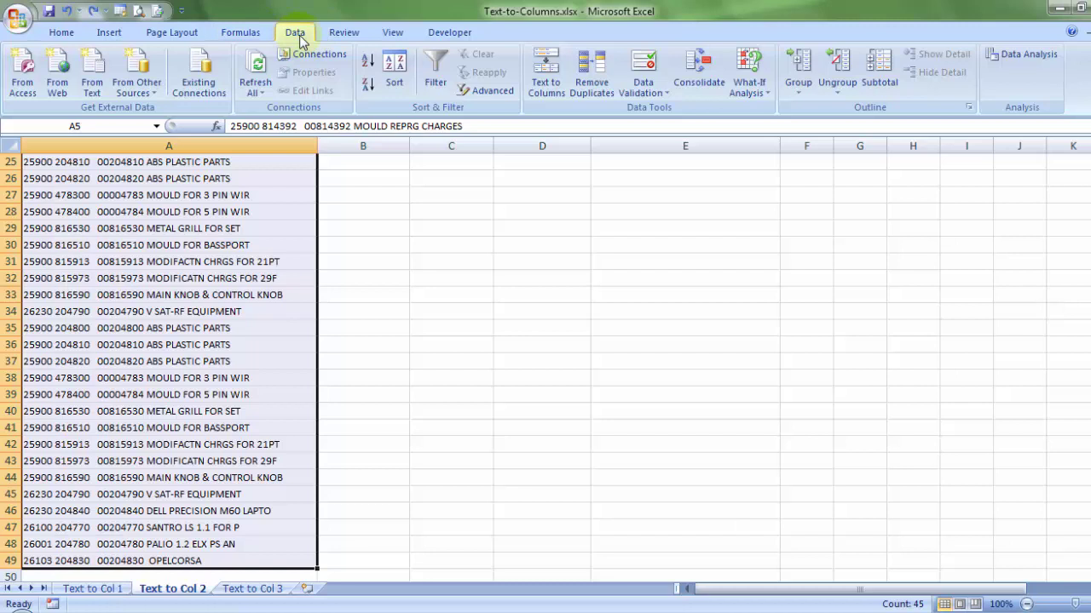
click(548, 88)
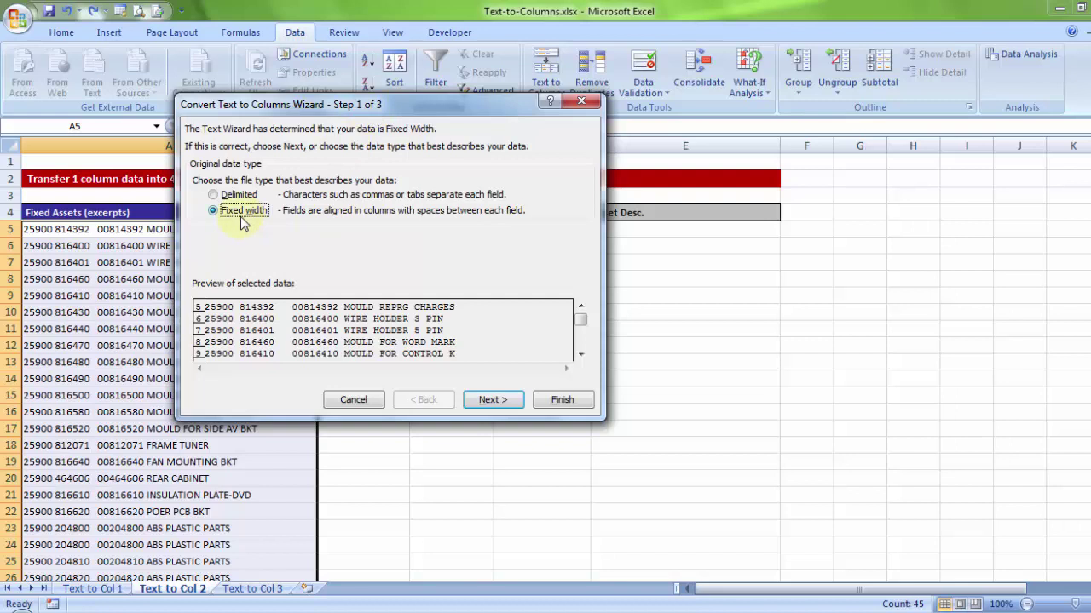
click(488, 400)
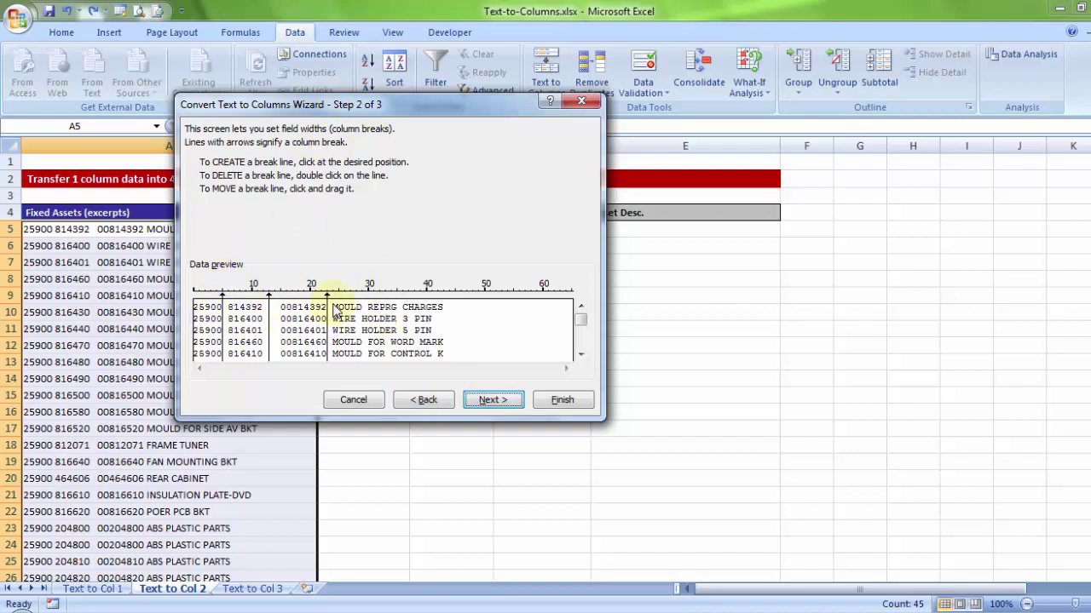
click(495, 401)
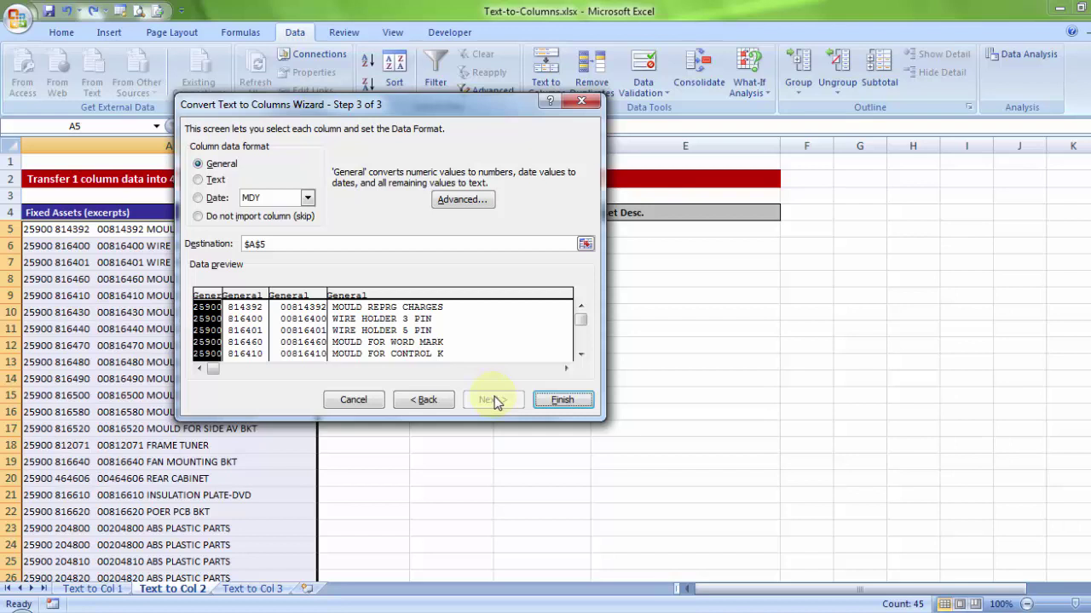
Step: Format the third column, the item number check, as Text and output the split data starting at cell B5
click(290, 302)
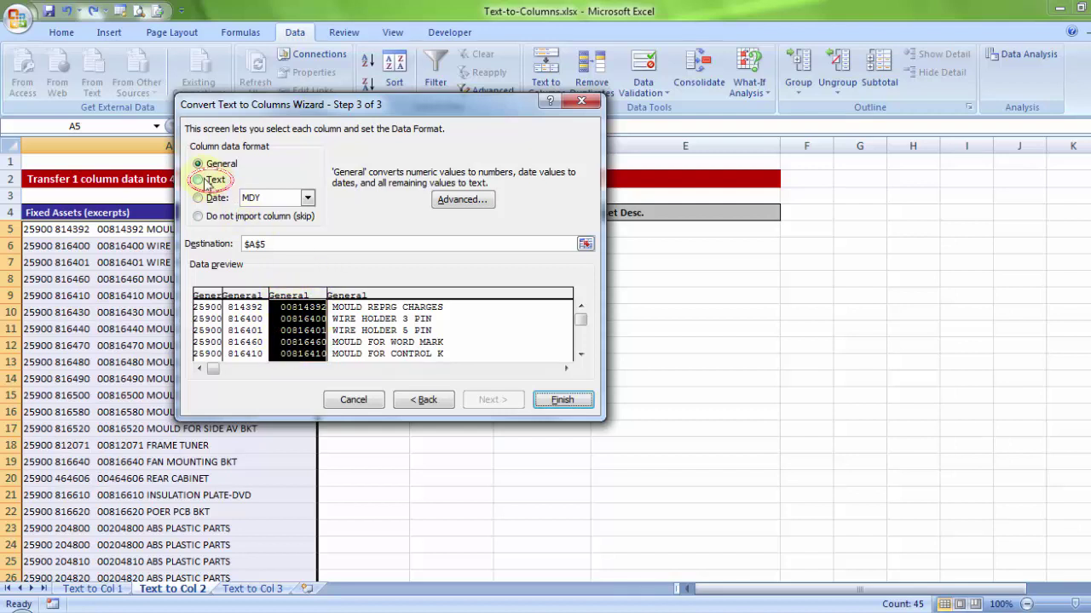
click(208, 182)
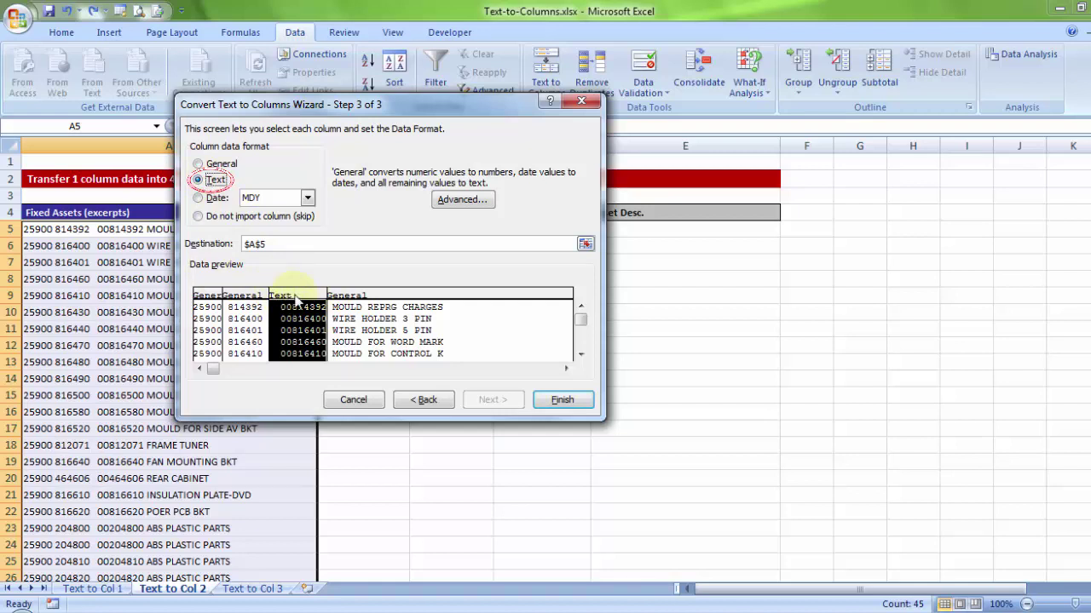
double_click(272, 245)
key(BackSpace)
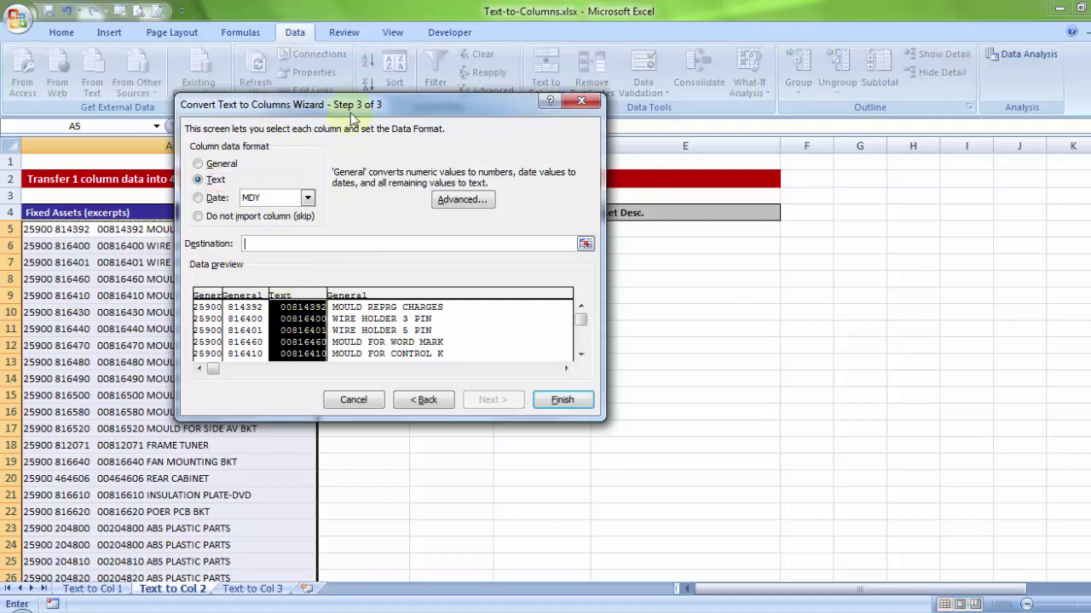
drag(351, 120, 217, 69)
click(355, 231)
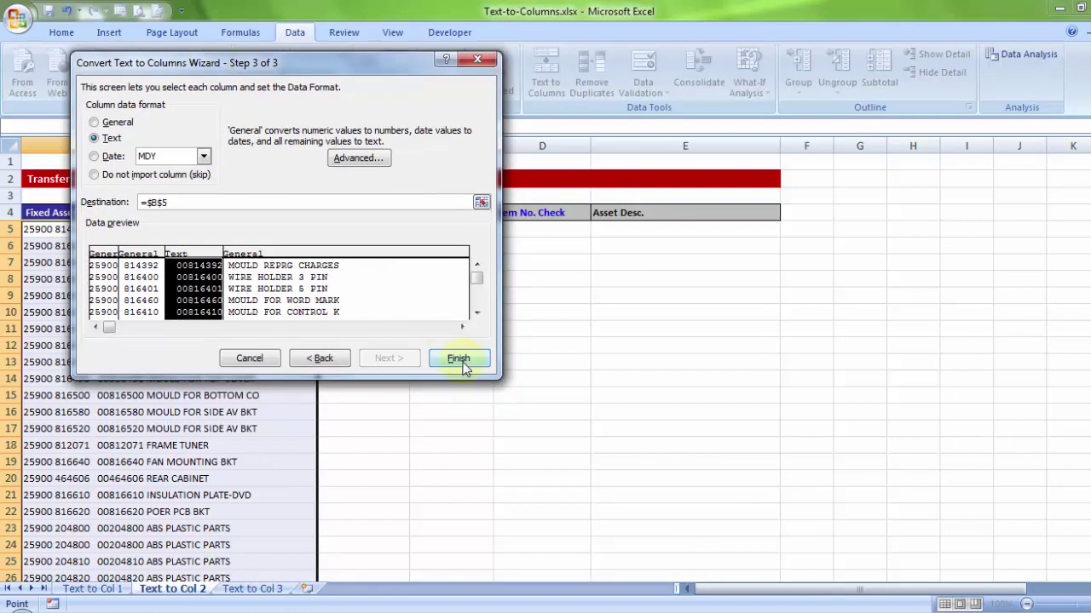
click(459, 359)
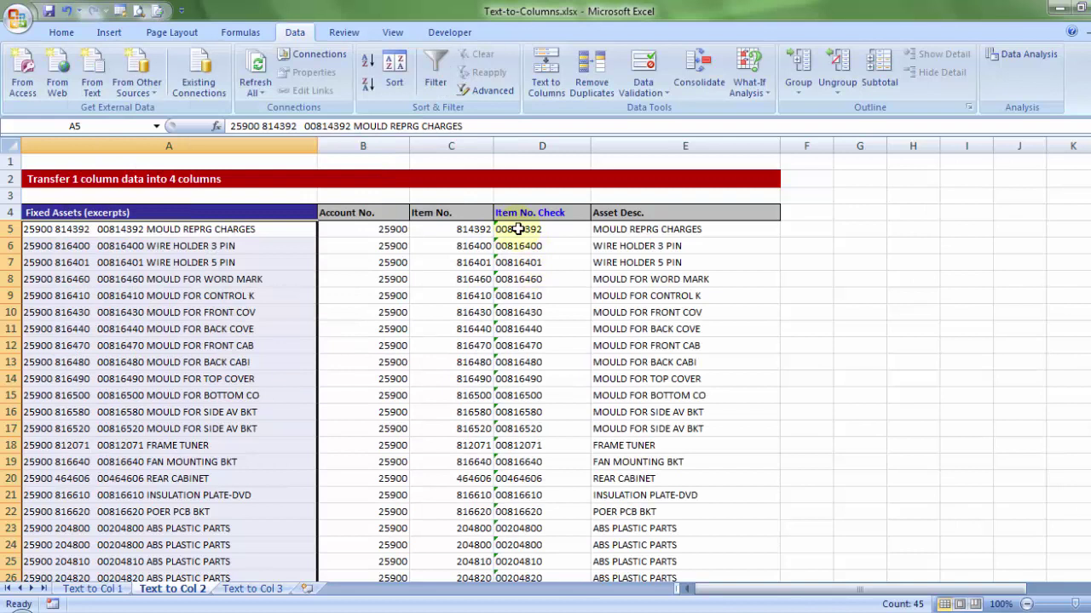
Step: Check the Item No. Check values down column D against the original Fixed Assets entries
drag(518, 229, 511, 555)
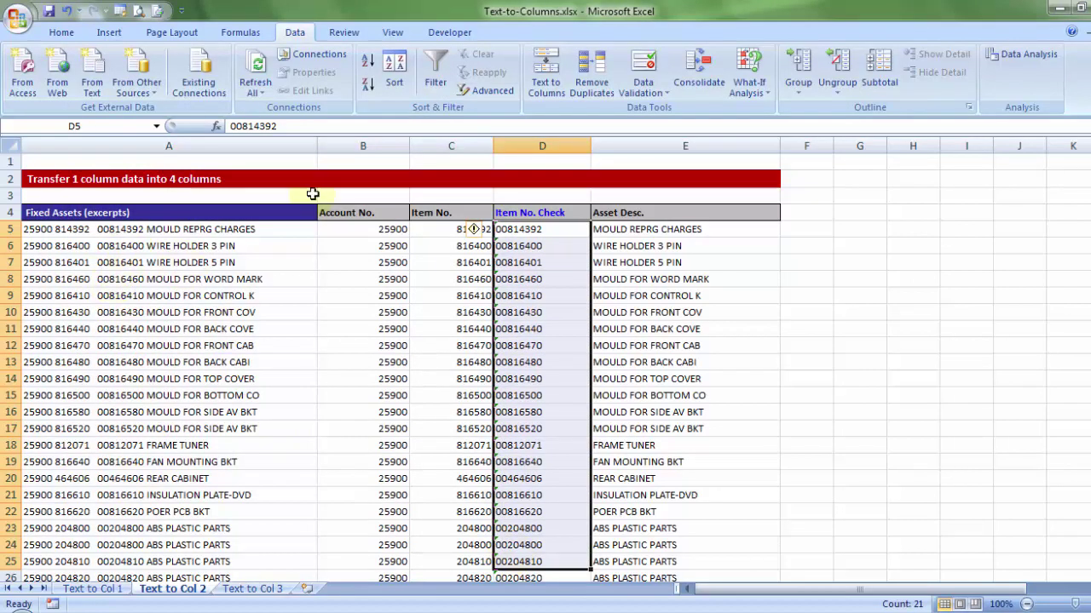
scroll(511, 295, down, 2)
scroll(511, 295, down, 4)
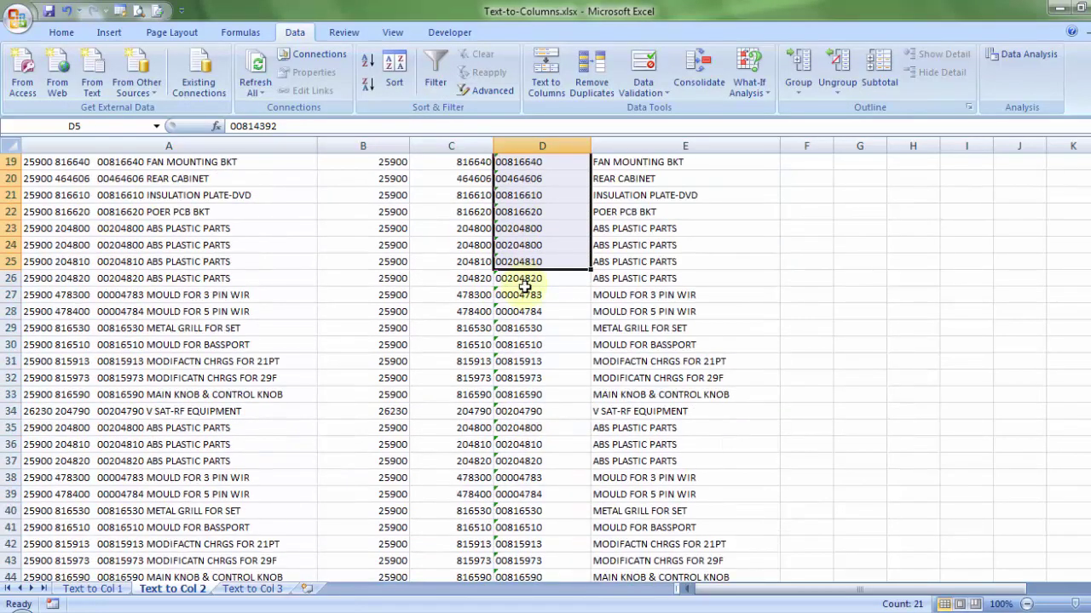
scroll(518, 284, up, 6)
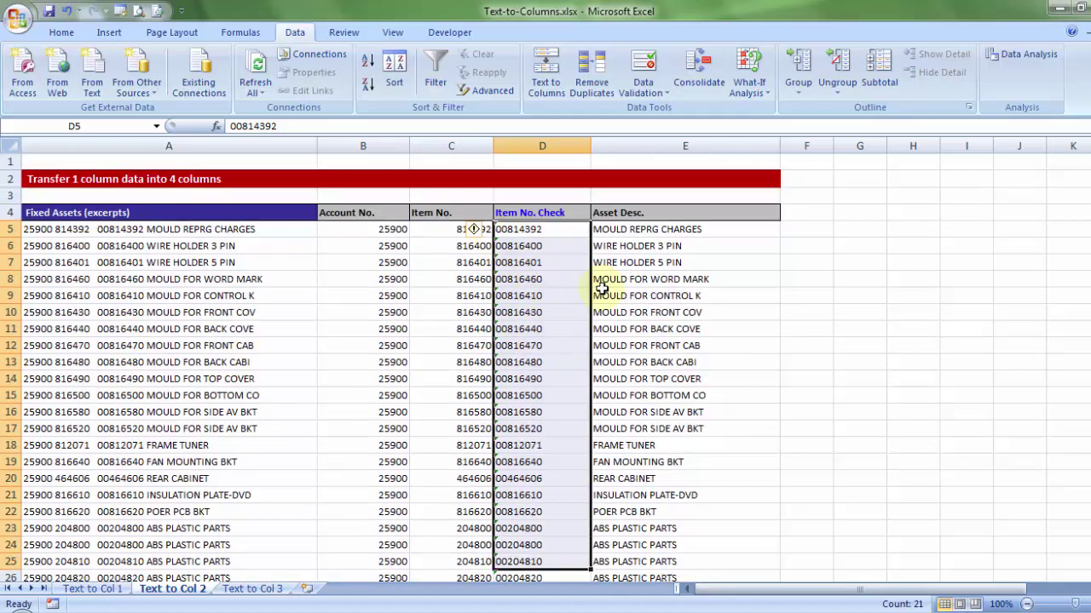
click(560, 282)
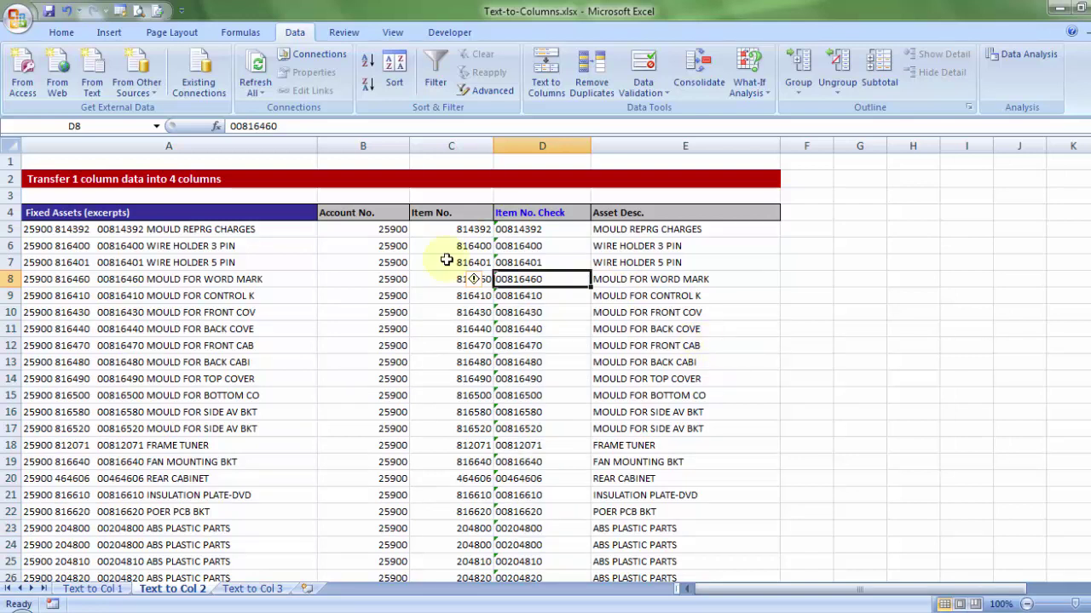
drag(546, 230, 549, 478)
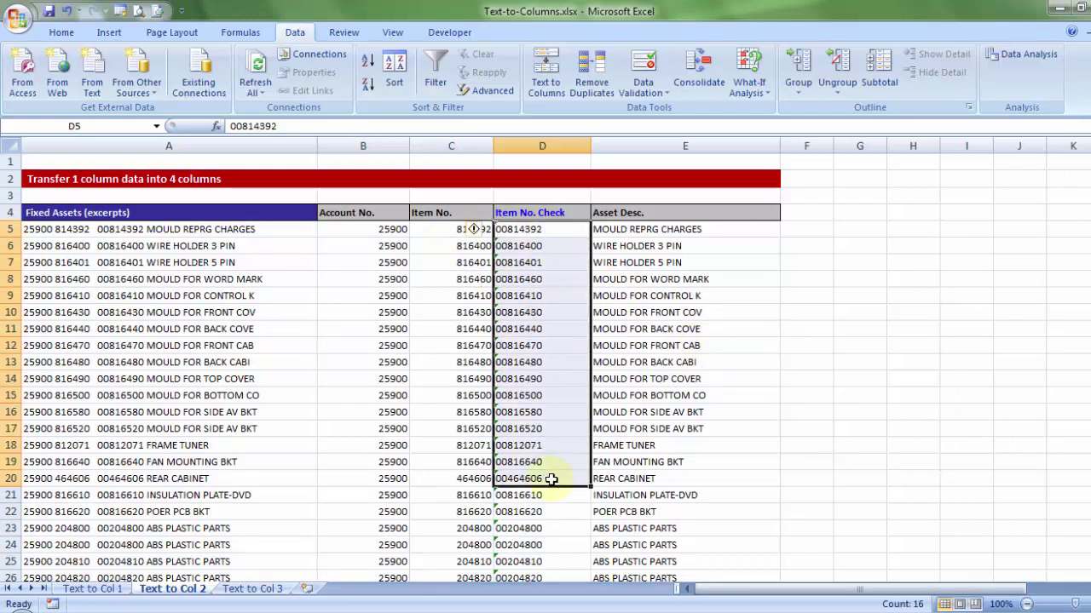